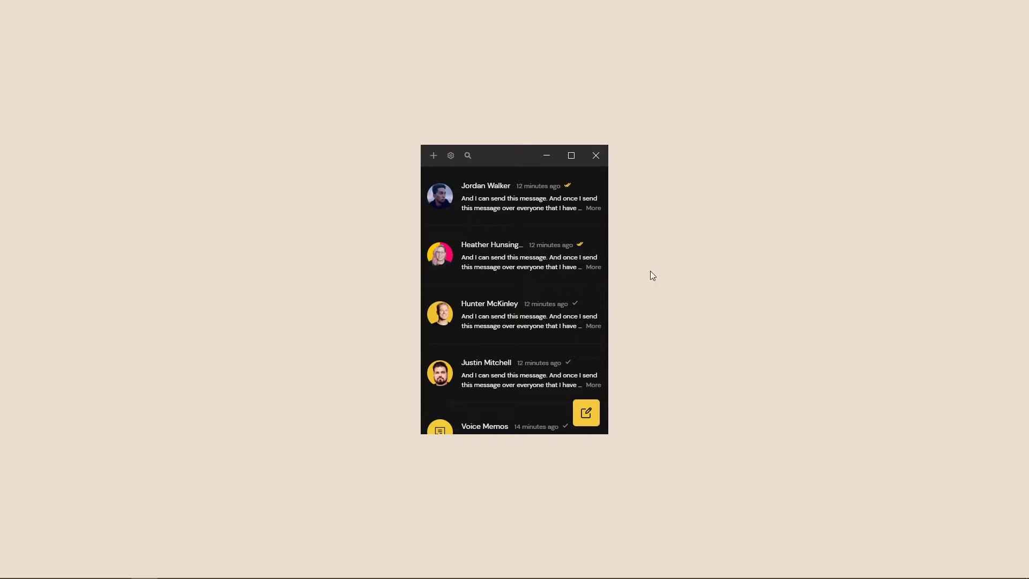
- Browse the conversation list and read through the third contact's conversation
{"action": "scroll", "coordinate": [503, 305], "scroll_direction": "down", "scroll_amount": 5}
{"action": "scroll", "coordinate": [491, 343], "scroll_direction": "up", "scroll_amount": 5}
{"action": "mouse_move", "coordinate": [494, 213]}
{"action": "scroll", "coordinate": [496, 375], "scroll_direction": "down", "scroll_amount": 2}
{"action": "scroll", "coordinate": [496, 362], "scroll_direction": "up", "scroll_amount": 2}
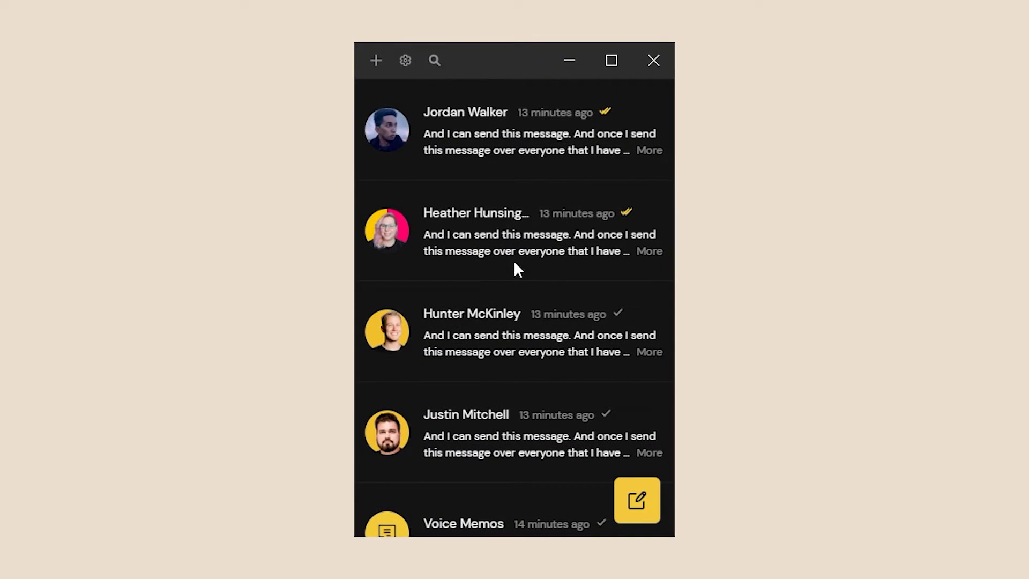
{"action": "left_click", "coordinate": [499, 347]}
{"action": "scroll", "coordinate": [525, 327], "scroll_direction": "down", "scroll_amount": 10}
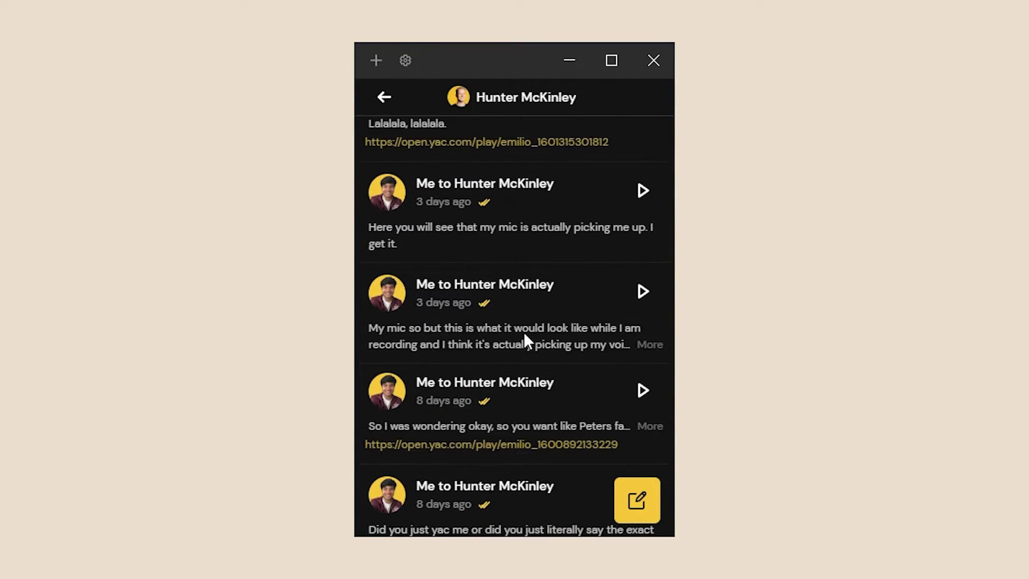
{"action": "scroll", "coordinate": [507, 459], "scroll_direction": "up", "scroll_amount": 5}
{"action": "scroll", "coordinate": [502, 452], "scroll_direction": "up", "scroll_amount": 5}
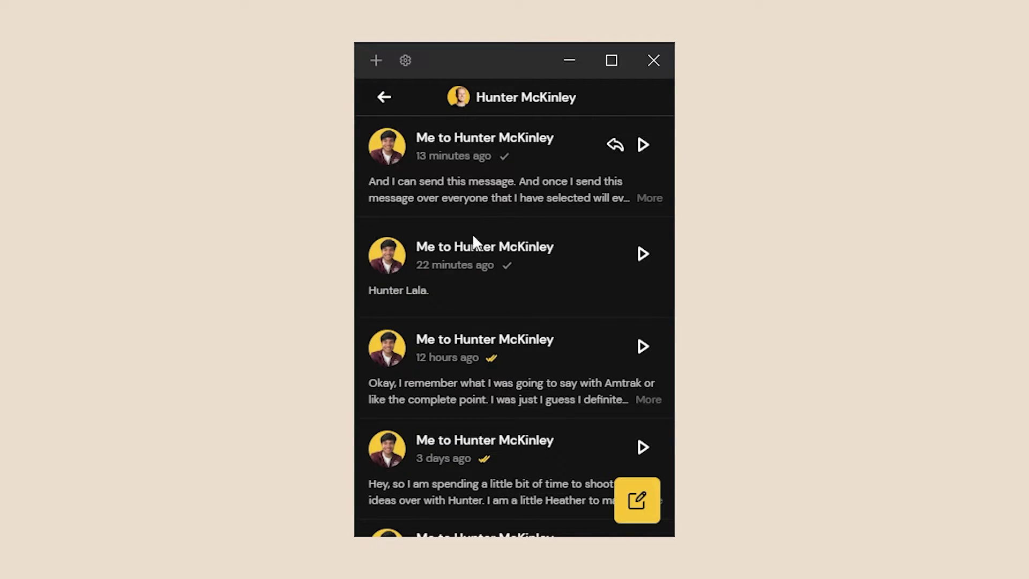
{"action": "scroll", "coordinate": [501, 429], "scroll_direction": "down", "scroll_amount": 3}
{"action": "scroll", "coordinate": [501, 433], "scroll_direction": "up", "scroll_amount": 2}
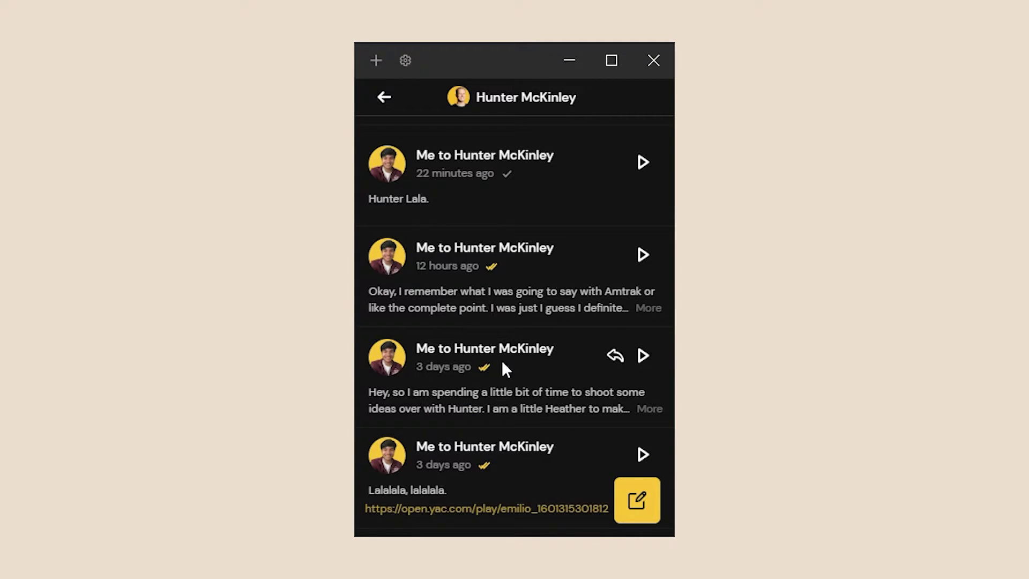
- Go back to the list and look through the top contact's conversation
{"action": "left_click", "coordinate": [387, 99]}
{"action": "scroll", "coordinate": [496, 359], "scroll_direction": "down", "scroll_amount": 5}
{"action": "scroll", "coordinate": [495, 363], "scroll_direction": "up", "scroll_amount": 5}
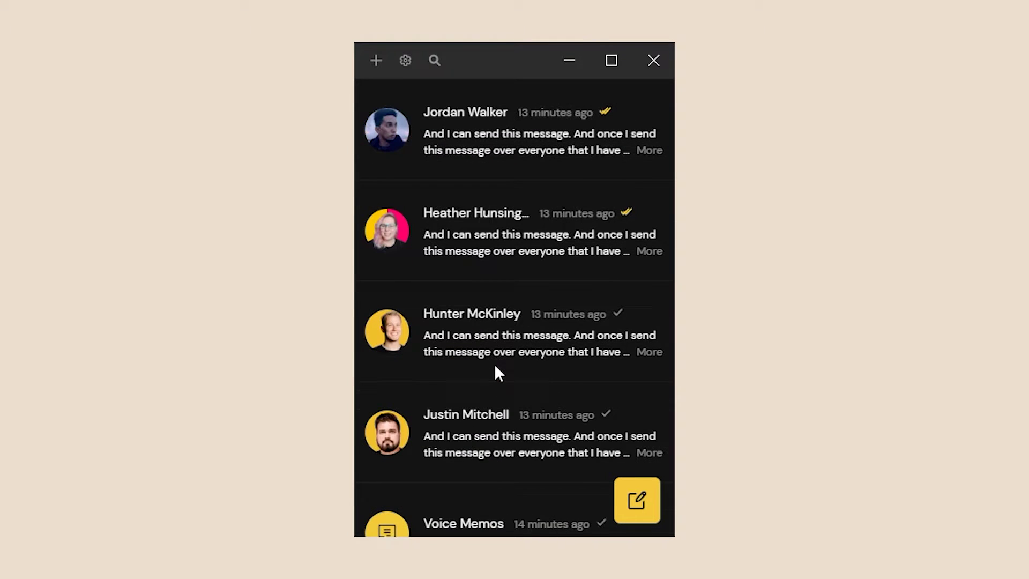
{"action": "left_click", "coordinate": [471, 134]}
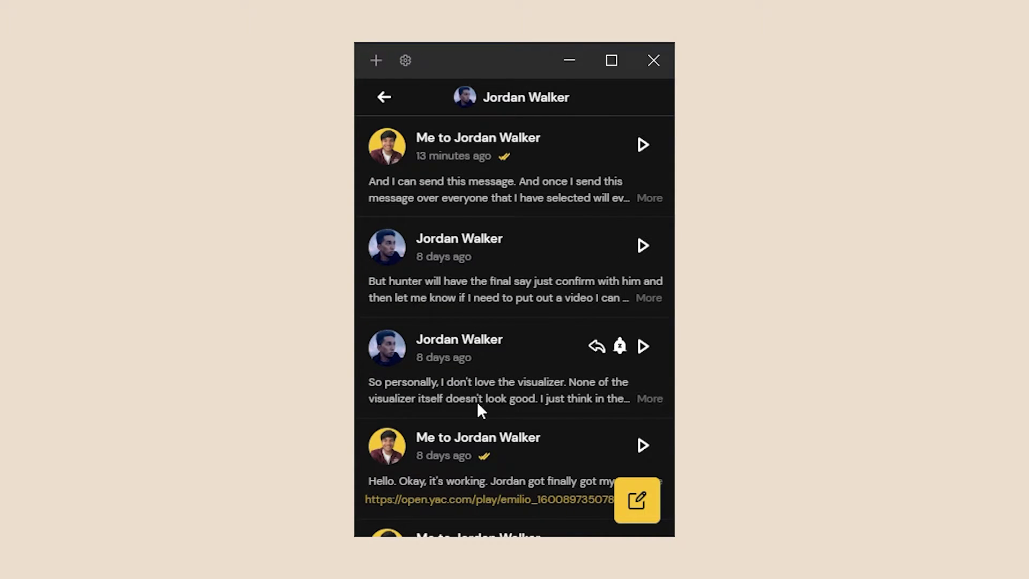
{"action": "scroll", "coordinate": [476, 472], "scroll_direction": "down", "scroll_amount": 15}
{"action": "scroll", "coordinate": [472, 466], "scroll_direction": "up", "scroll_amount": 15}
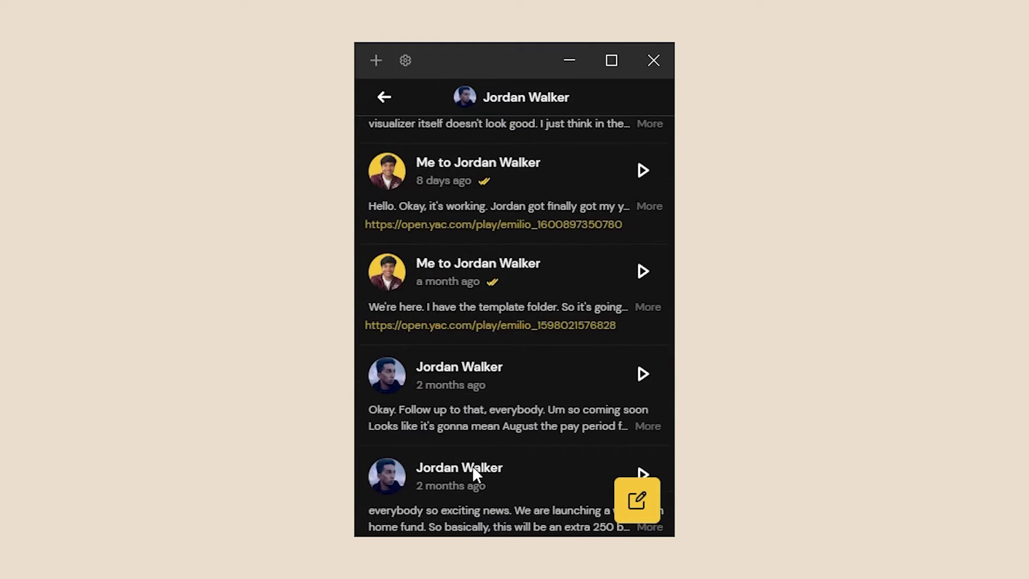
{"action": "left_click", "coordinate": [388, 97]}
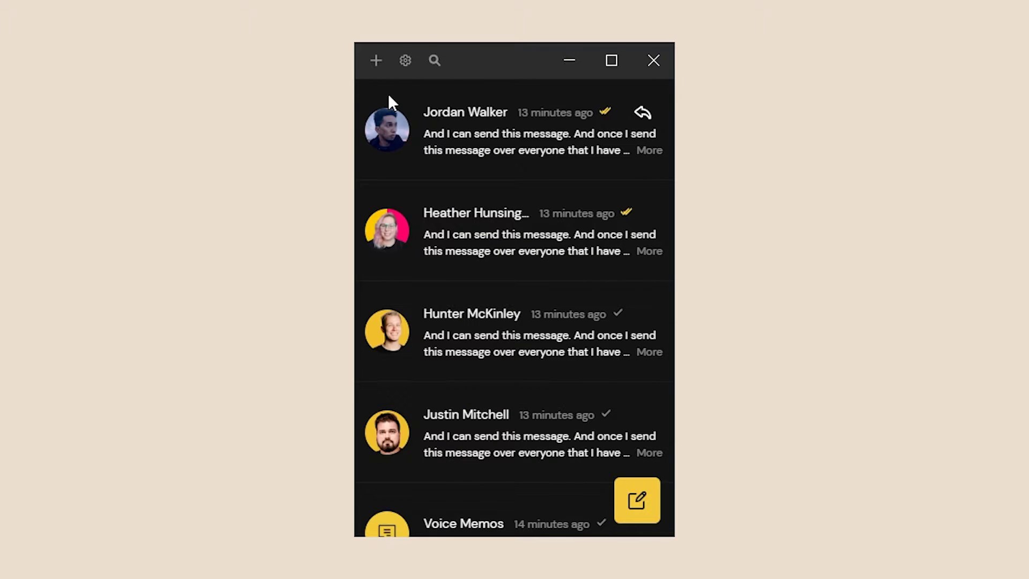
- Record and send a new voice message to the searched teammate, then open their conversation
{"action": "left_click", "coordinate": [641, 517]}
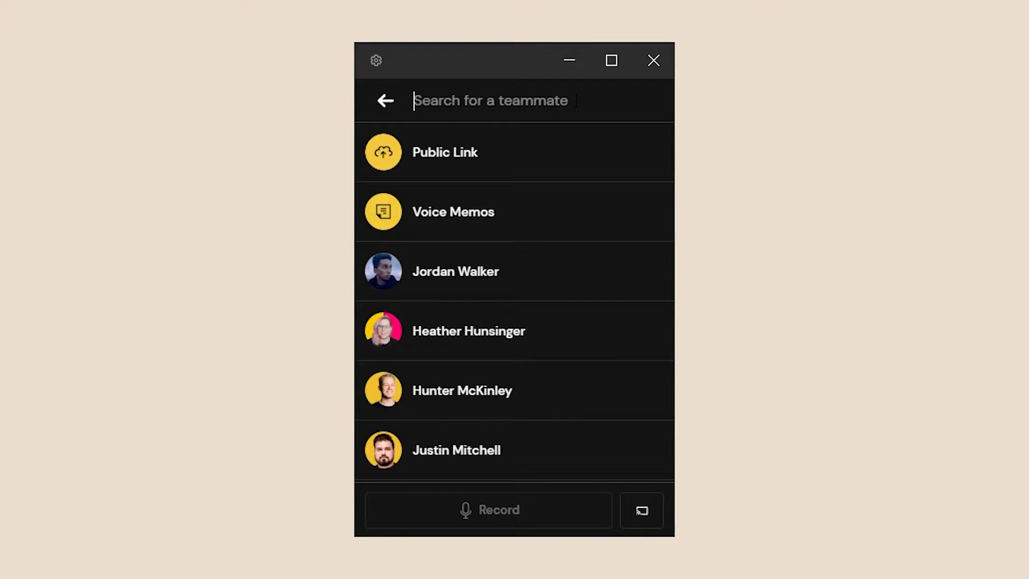
{"action": "type", "text": "jordan"}
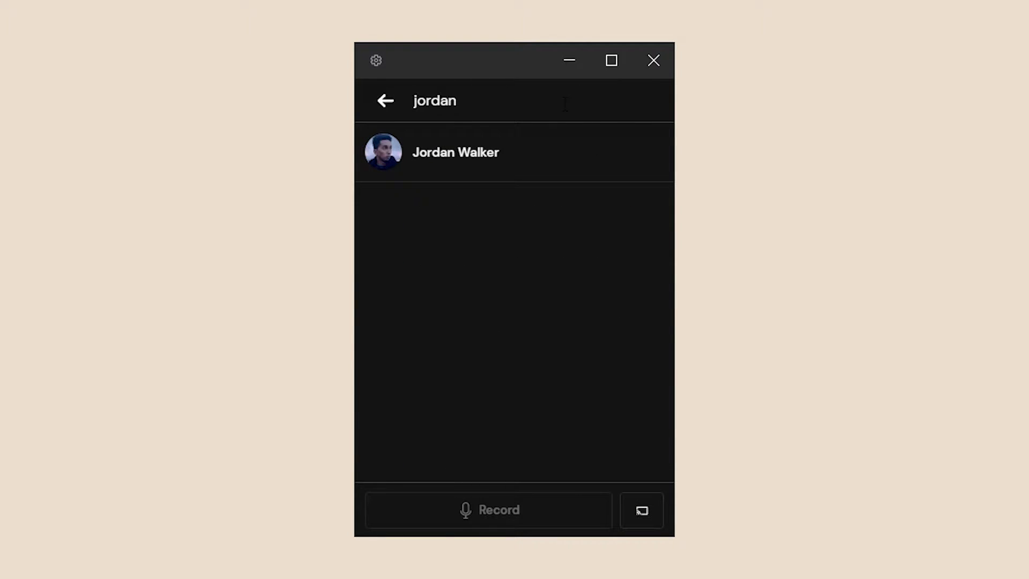
{"action": "left_click", "coordinate": [532, 145]}
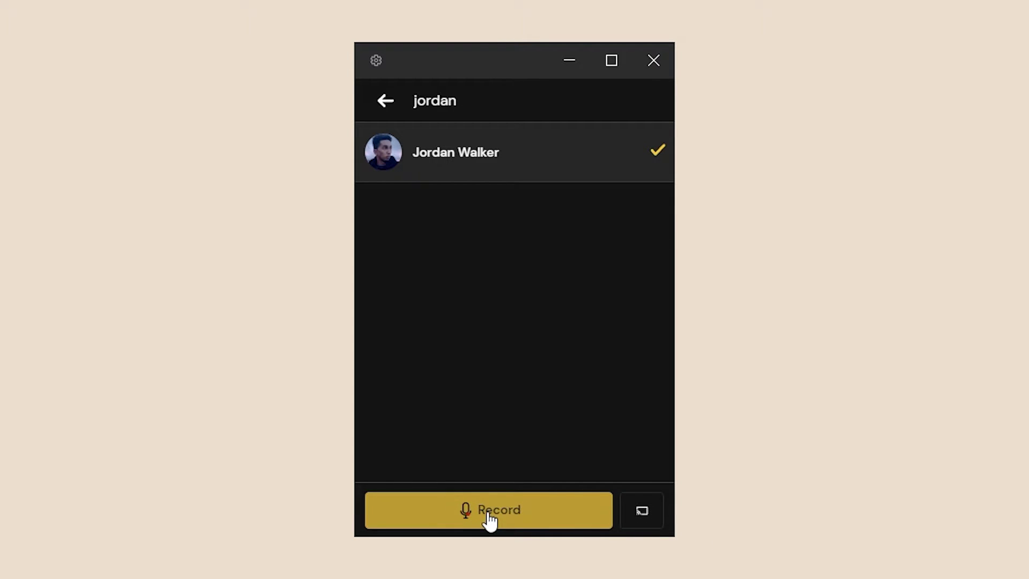
{"action": "left_click", "coordinate": [524, 521]}
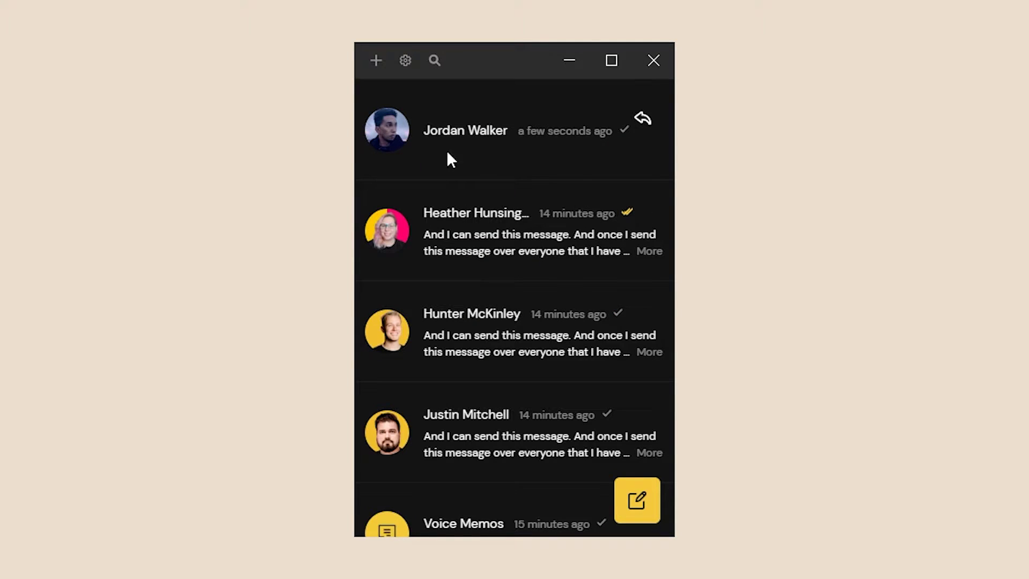
{"action": "left_click", "coordinate": [545, 140]}
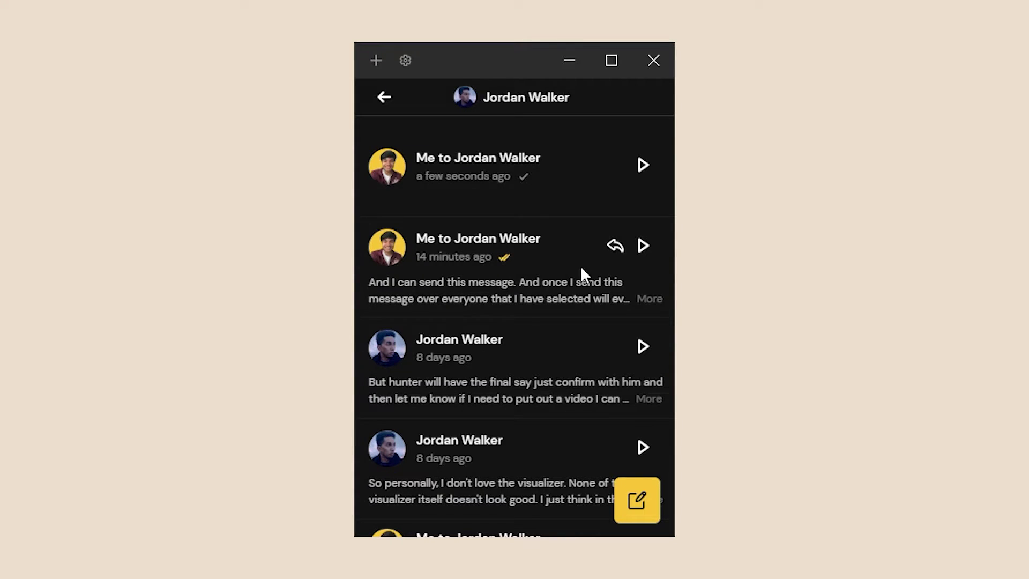
{"action": "scroll", "coordinate": [560, 239], "scroll_direction": "down", "scroll_amount": 2}
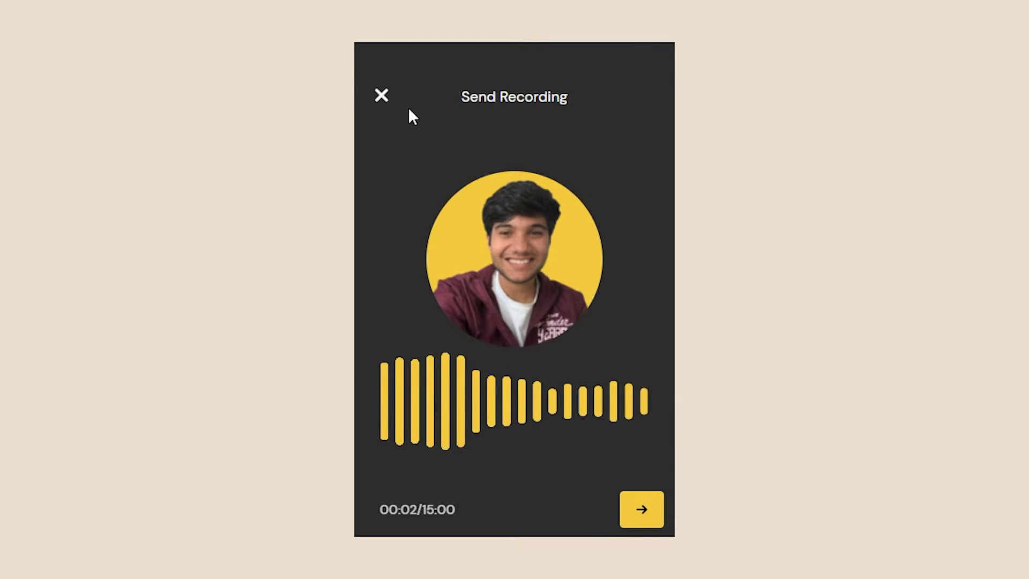
{"action": "left_click", "coordinate": [383, 96]}
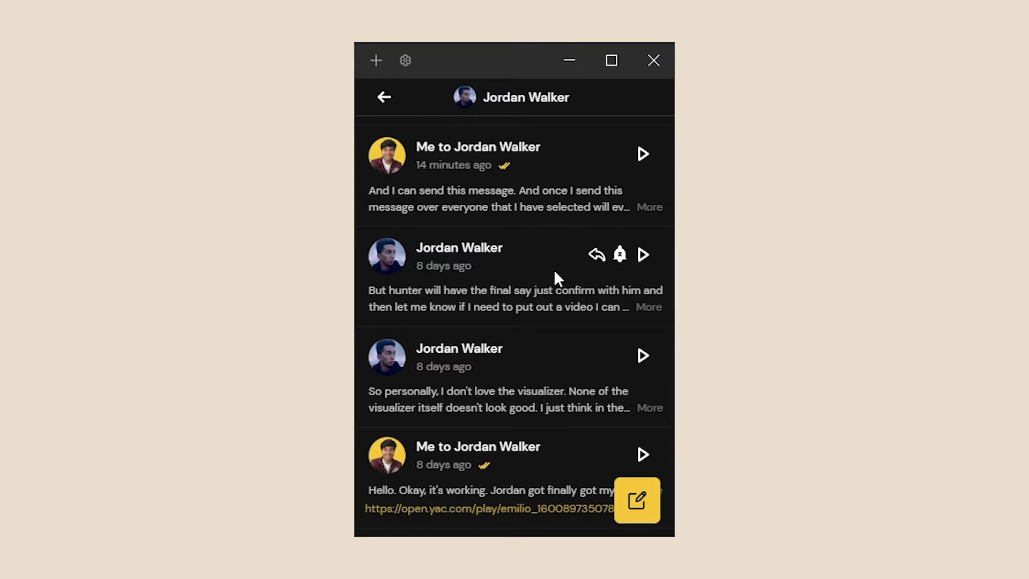
{"action": "left_click", "coordinate": [620, 255]}
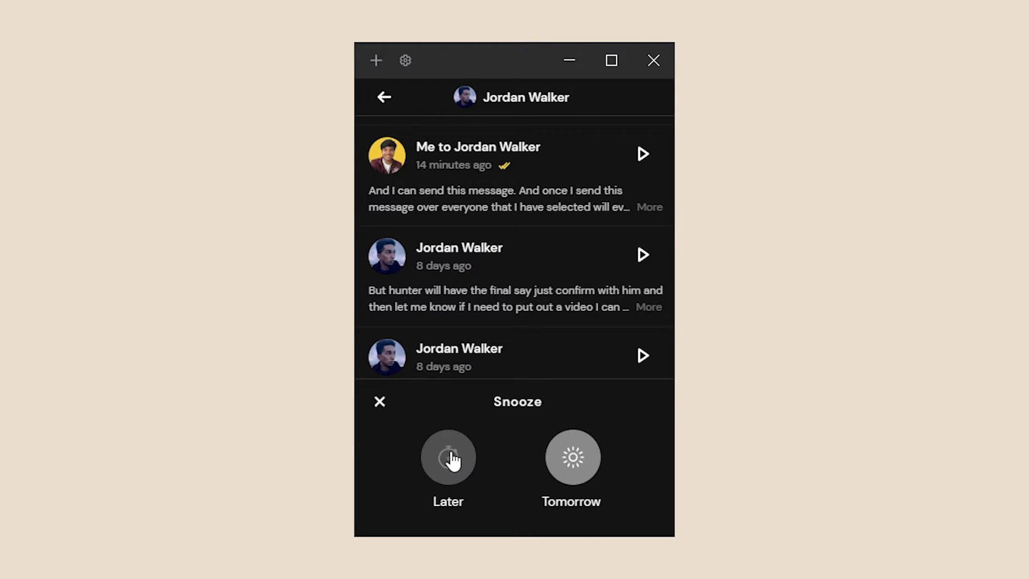
{"action": "left_click", "coordinate": [380, 403]}
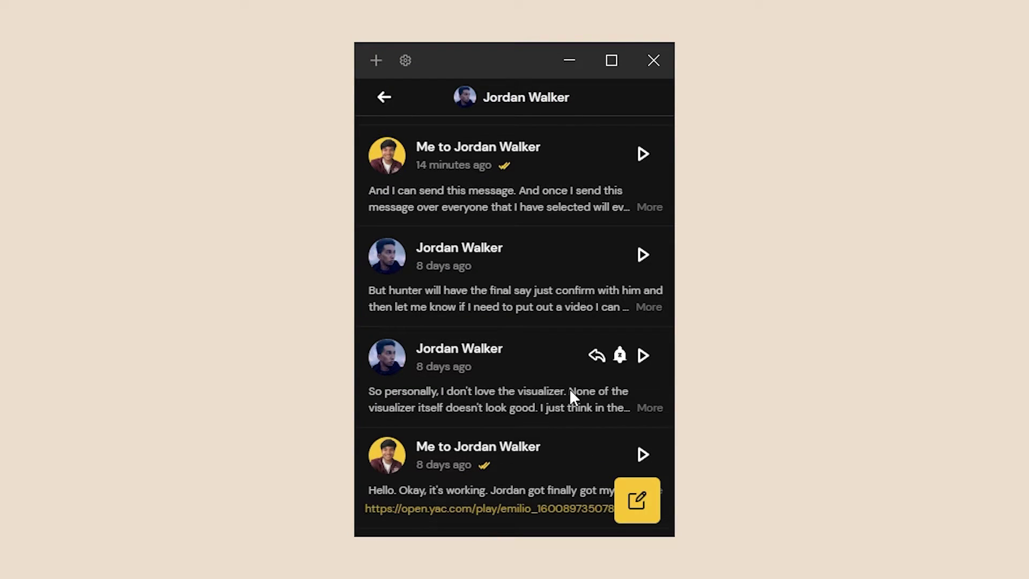
- Play the 8-day-old voice message, view its full transcript, and copy the transcript
{"action": "left_click", "coordinate": [643, 255]}
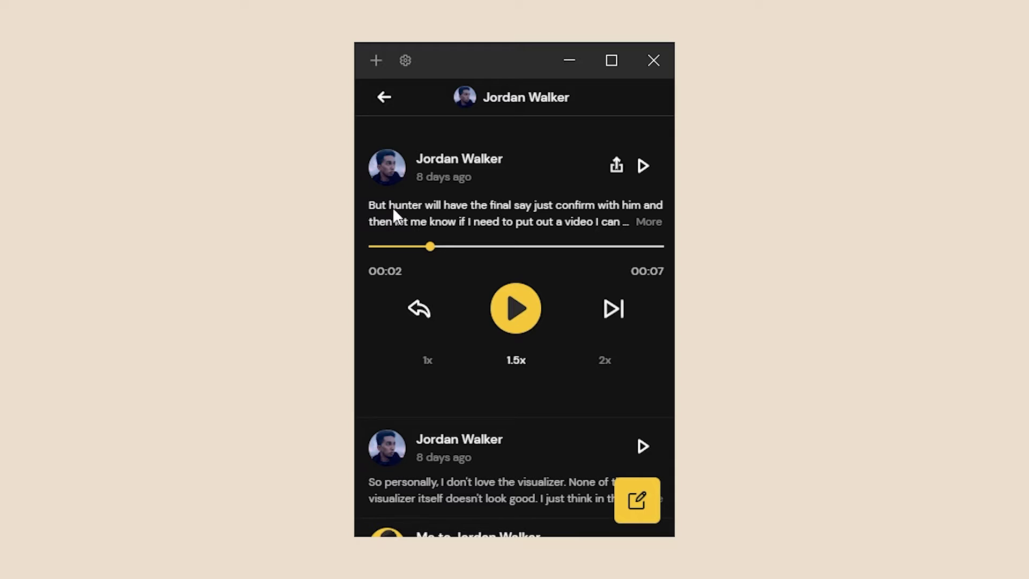
{"action": "left_click", "coordinate": [645, 228]}
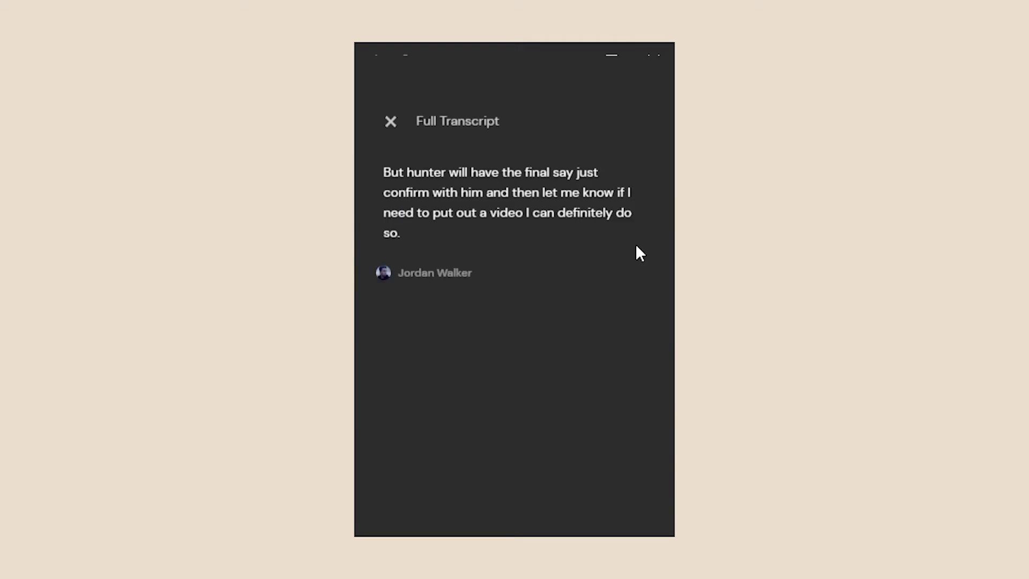
{"action": "left_click_drag", "start_coordinate": [405, 213], "coordinate": [381, 154]}
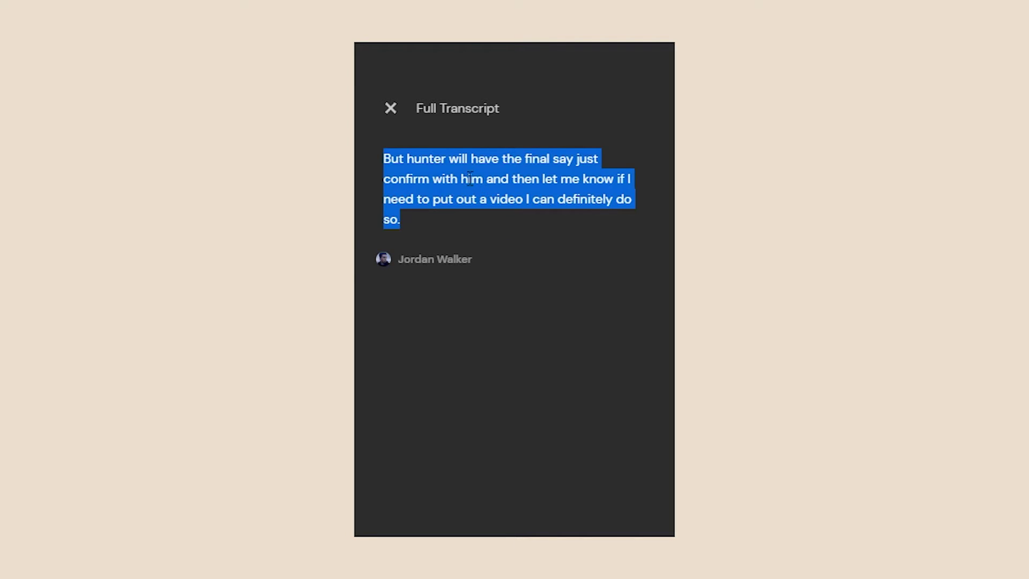
{"action": "left_click", "coordinate": [390, 109]}
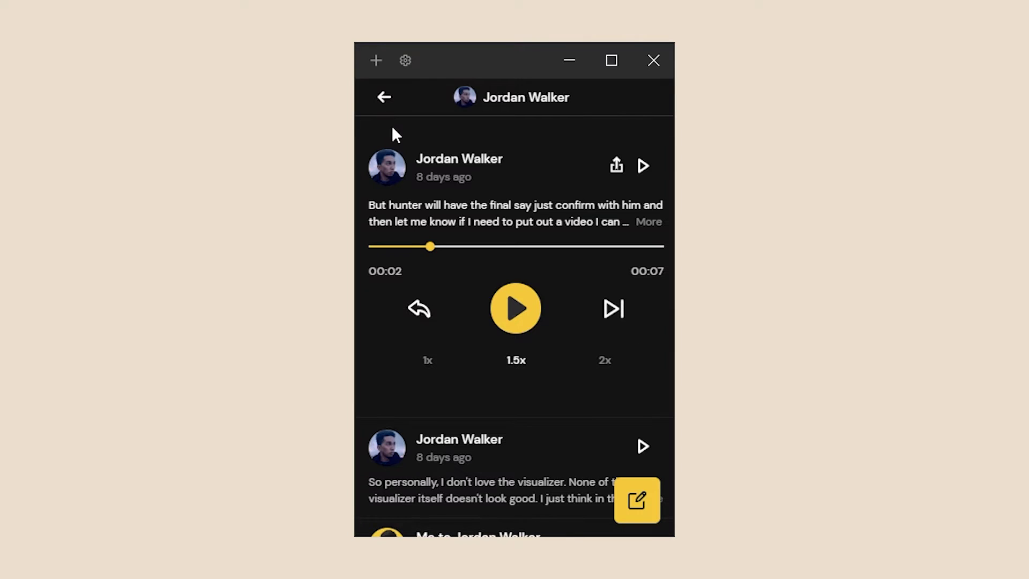
{"action": "right_click", "coordinate": [497, 190]}
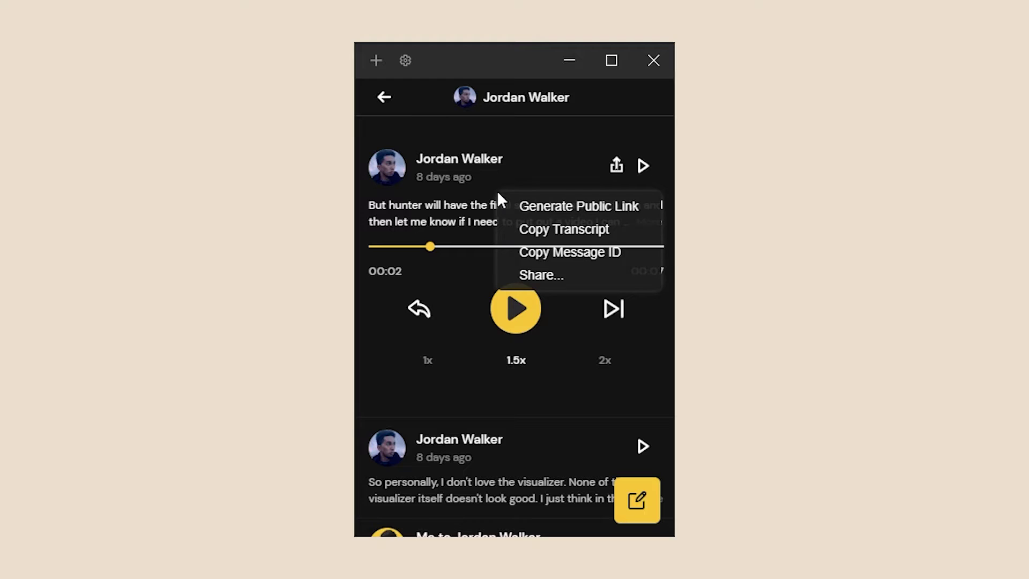
{"action": "left_click", "coordinate": [544, 230]}
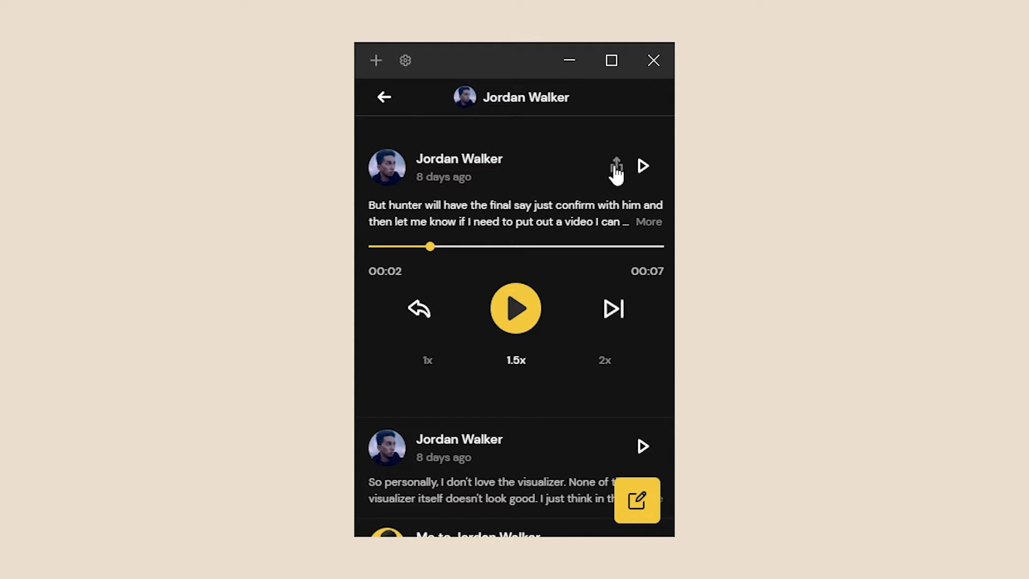
- Forward the 8-day-old voice message to a teammate chosen in the Share sheet
{"action": "left_click", "coordinate": [616, 167]}
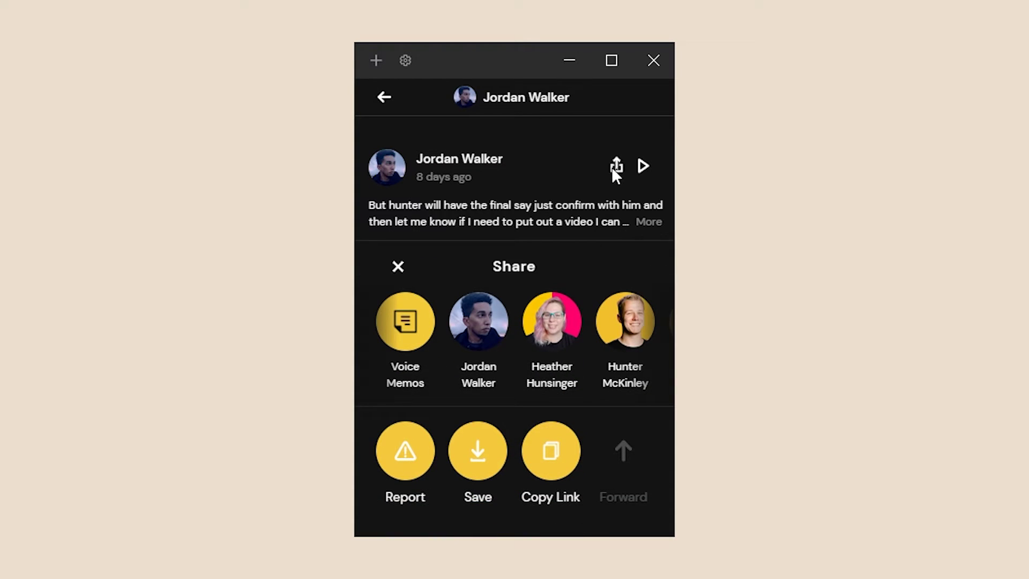
{"action": "scroll", "coordinate": [451, 331], "scroll_direction": "right", "scroll_amount": 10}
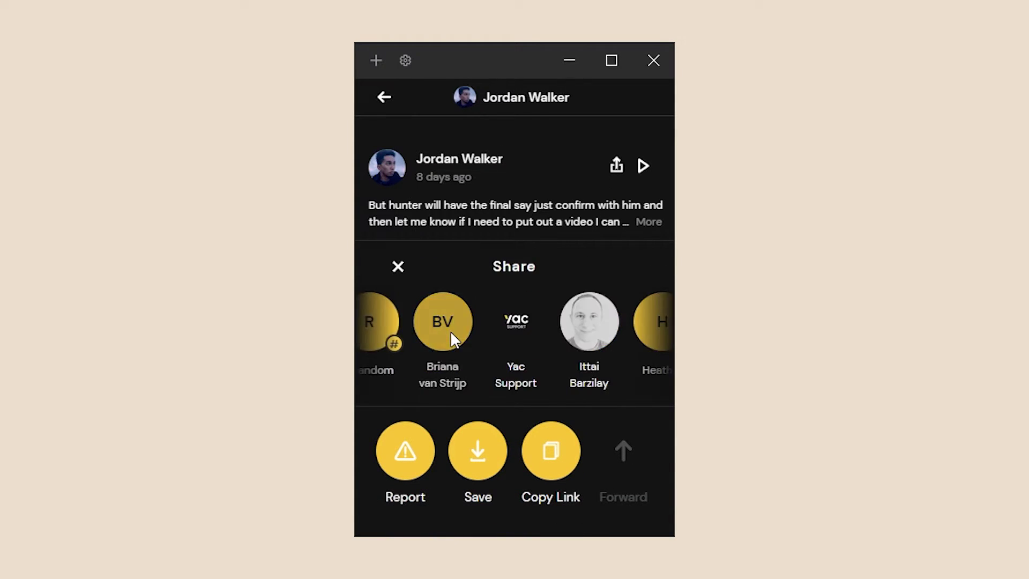
{"action": "scroll", "coordinate": [450, 330], "scroll_direction": "left", "scroll_amount": 10}
{"action": "scroll", "coordinate": [534, 332], "scroll_direction": "right", "scroll_amount": 8}
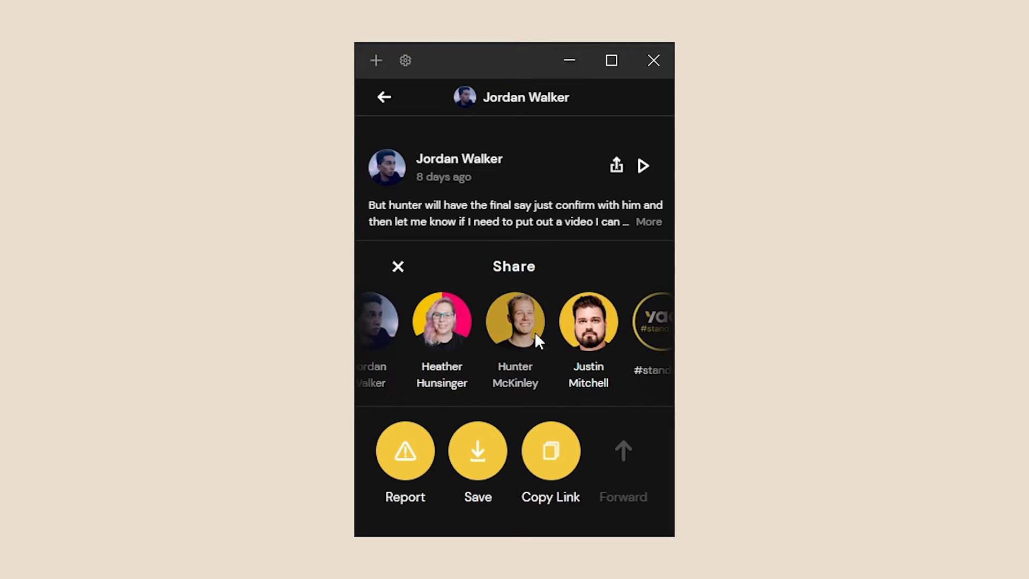
{"action": "scroll", "coordinate": [535, 331], "scroll_direction": "left", "scroll_amount": 8}
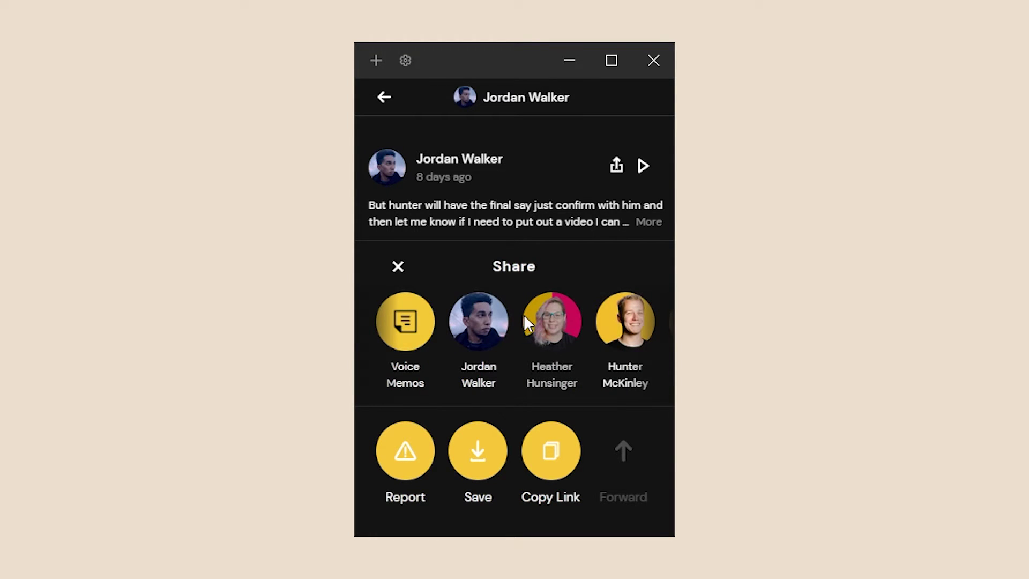
{"action": "scroll", "coordinate": [510, 330], "scroll_direction": "right", "scroll_amount": 5}
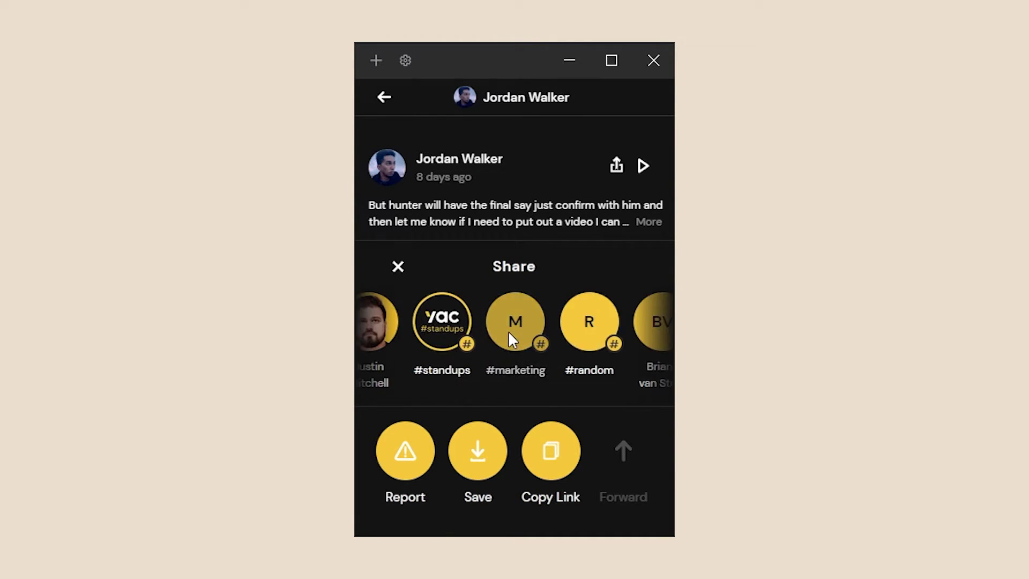
{"action": "scroll", "coordinate": [505, 330], "scroll_direction": "left", "scroll_amount": 5}
{"action": "scroll", "coordinate": [503, 329], "scroll_direction": "right", "scroll_amount": 12}
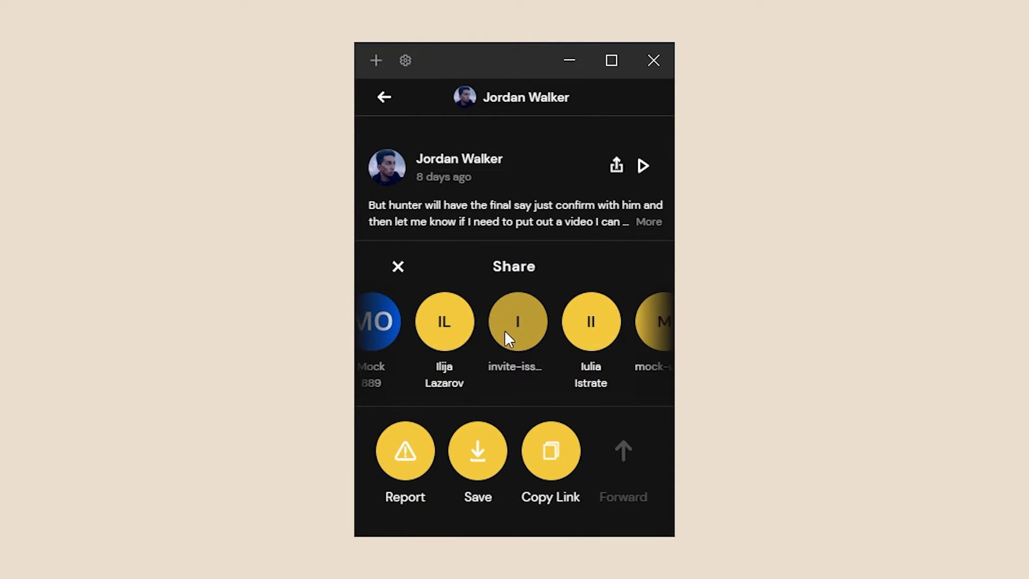
{"action": "scroll", "coordinate": [504, 330], "scroll_direction": "right", "scroll_amount": 15}
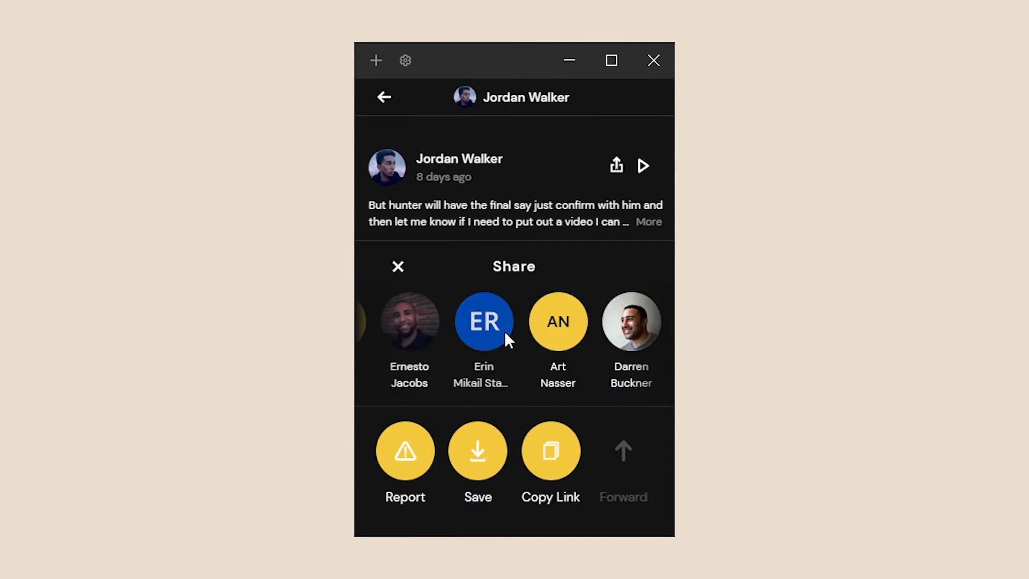
{"action": "scroll", "coordinate": [504, 330], "scroll_direction": "right", "scroll_amount": 15}
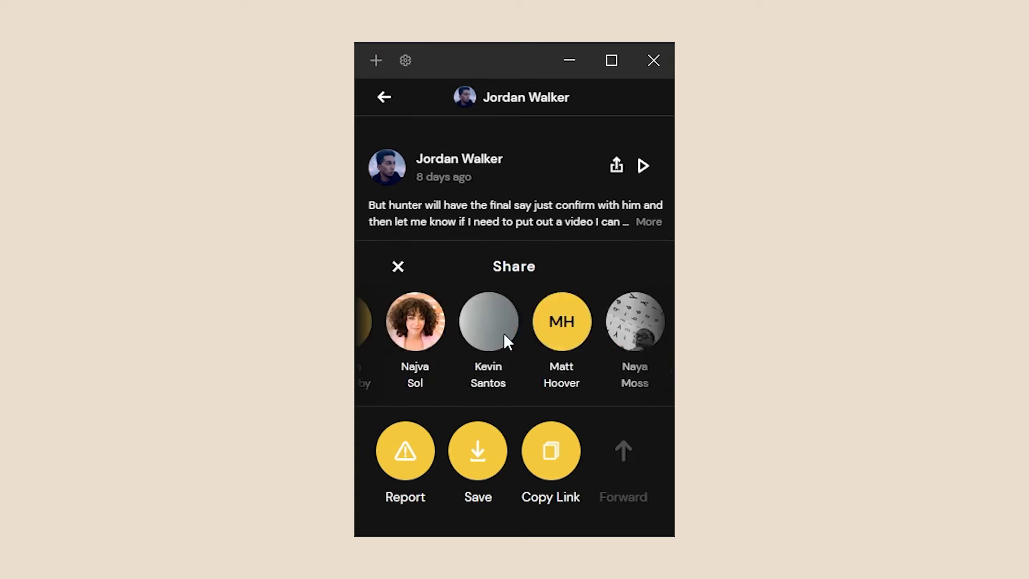
{"action": "scroll", "coordinate": [501, 332], "scroll_direction": "left", "scroll_amount": 15}
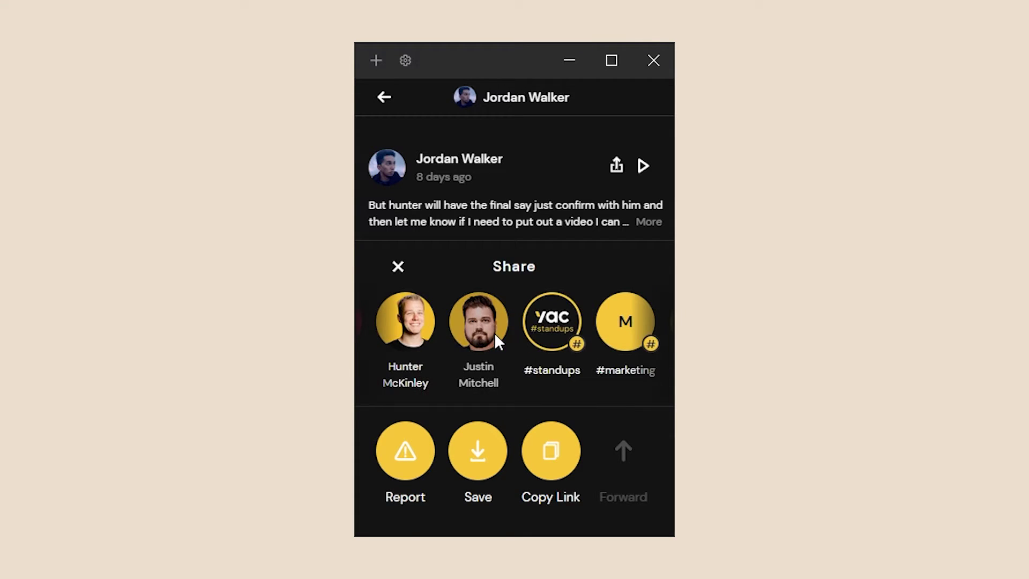
{"action": "scroll", "coordinate": [494, 332], "scroll_direction": "left", "scroll_amount": 5}
{"action": "left_click", "coordinate": [566, 322]}
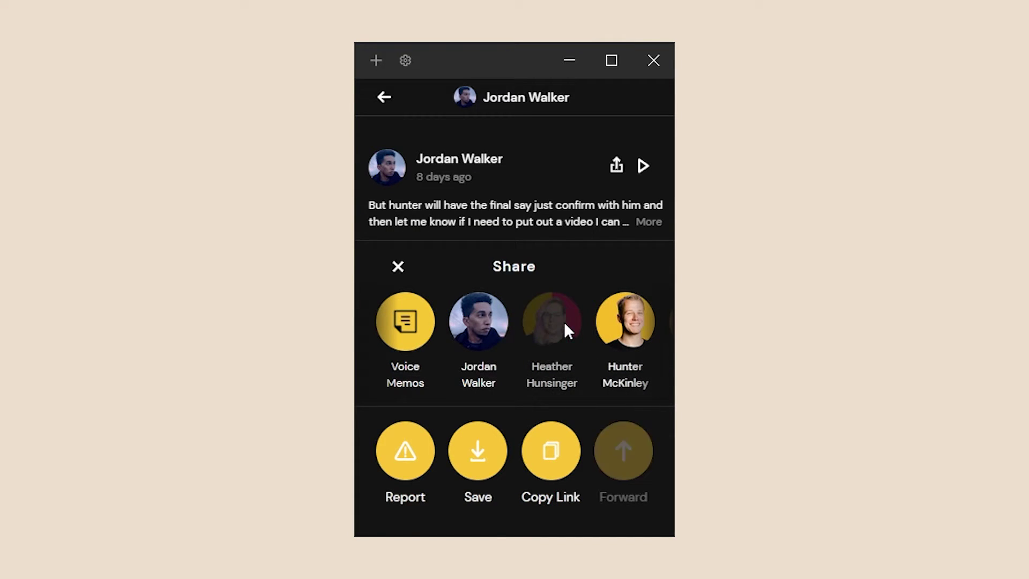
{"action": "left_click", "coordinate": [616, 456]}
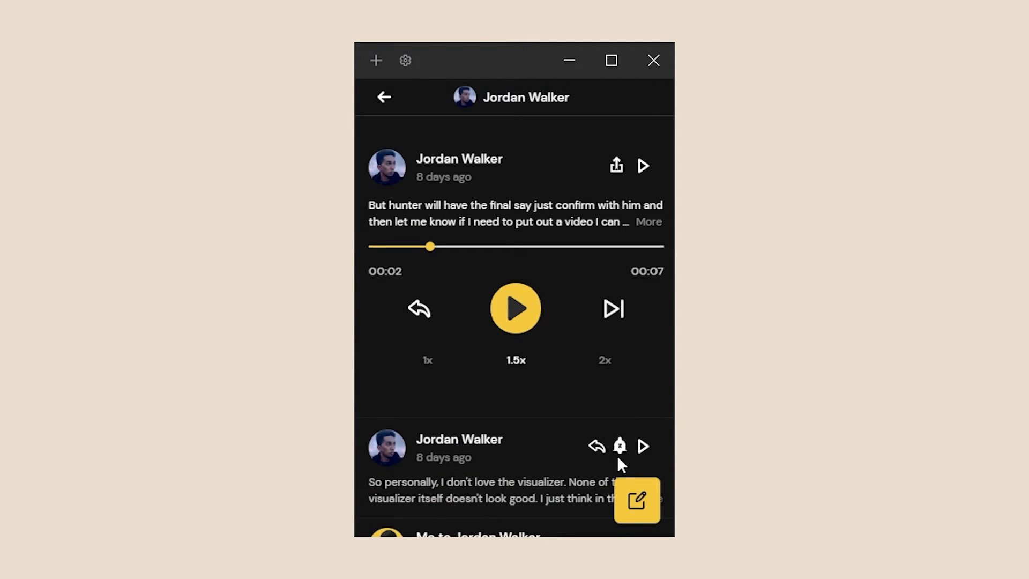
- Copy the message's shareable link, then start saving its recording to the computer
{"action": "left_click", "coordinate": [616, 166]}
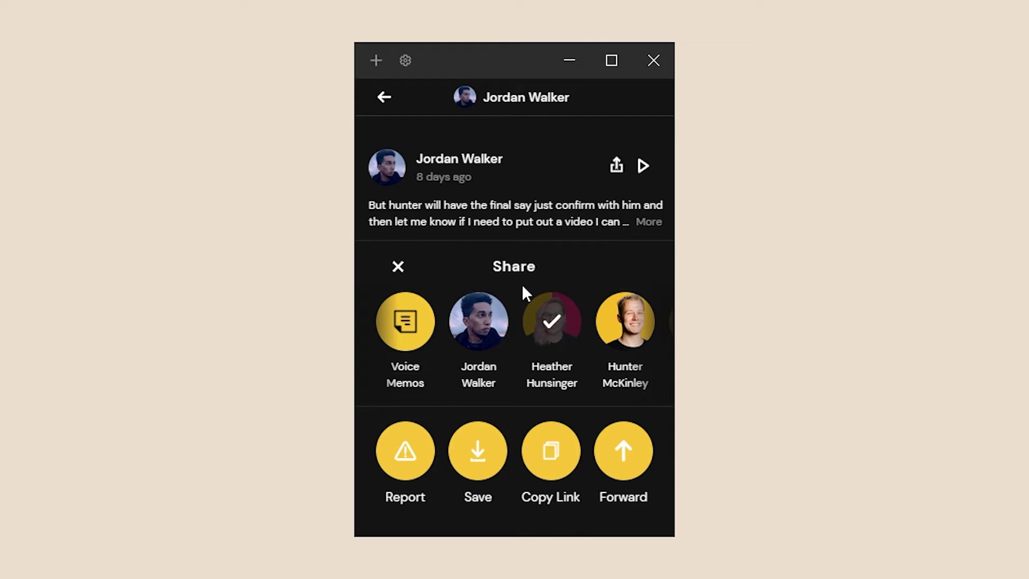
{"action": "left_click", "coordinate": [557, 451]}
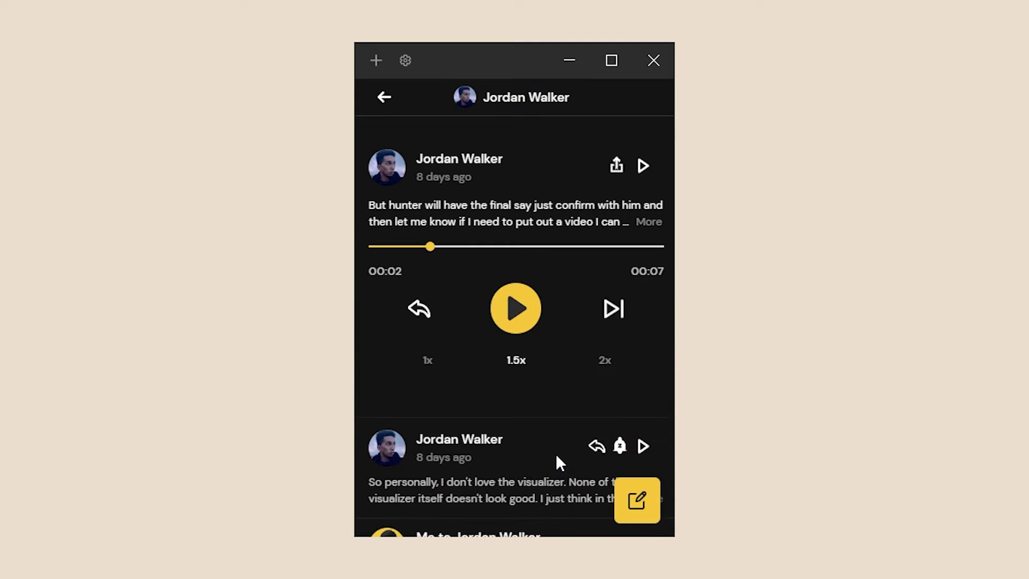
{"action": "left_click", "coordinate": [616, 166]}
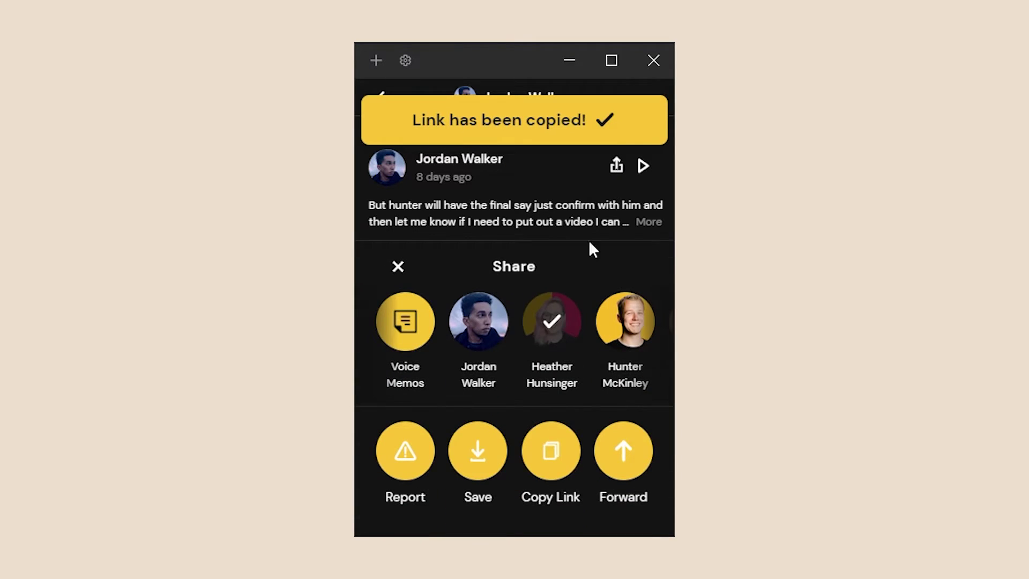
{"action": "left_click", "coordinate": [478, 468]}
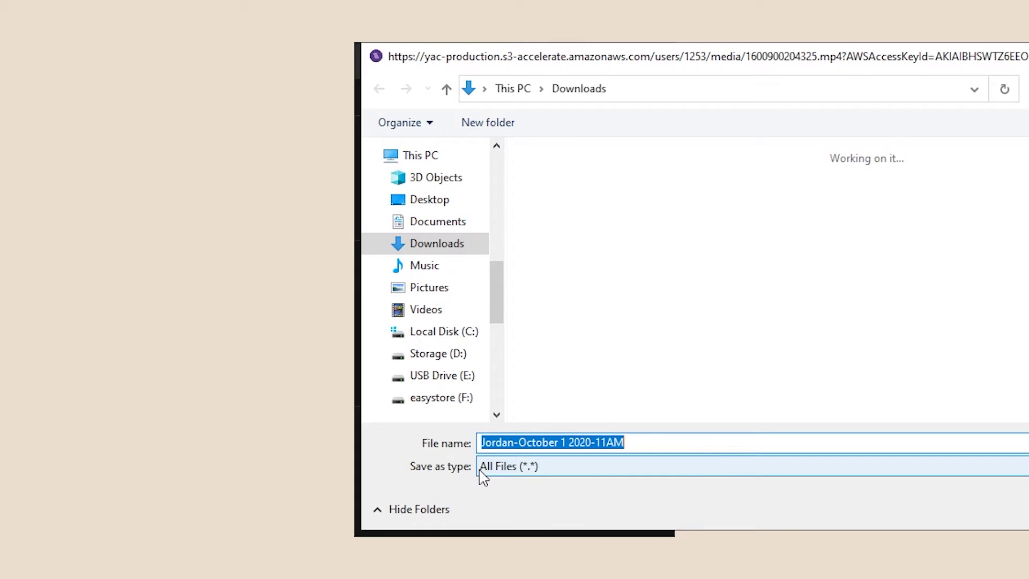
- Cancel the save, close the sharing options and return to the conversation list
{"action": "key", "text": "Return"}
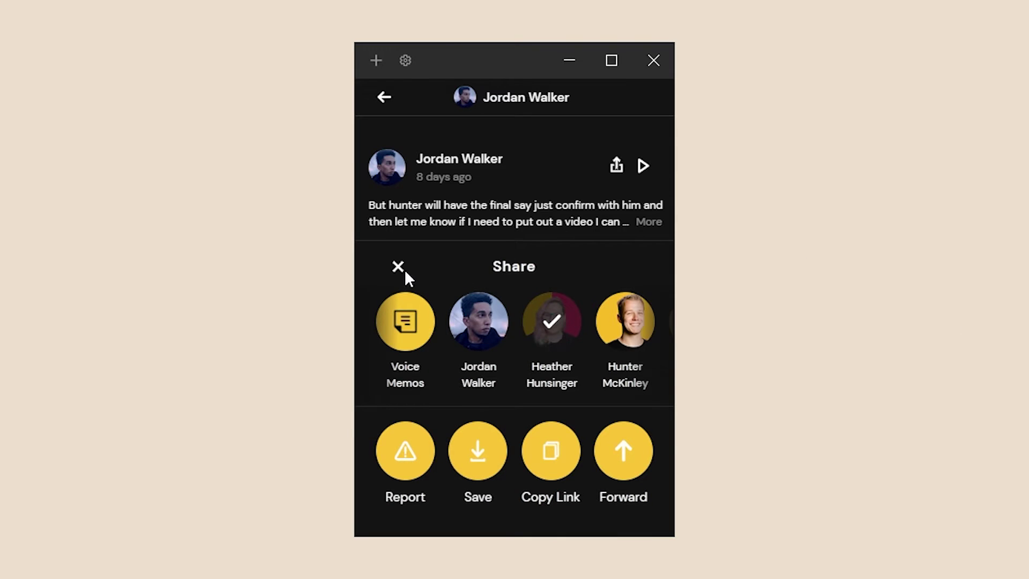
{"action": "left_click", "coordinate": [398, 268]}
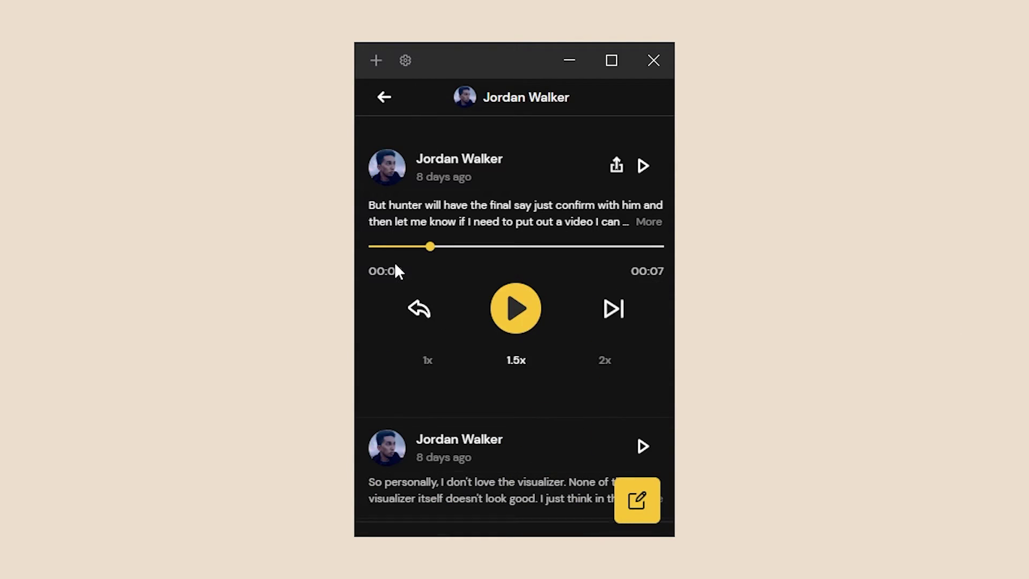
{"action": "left_click", "coordinate": [384, 100]}
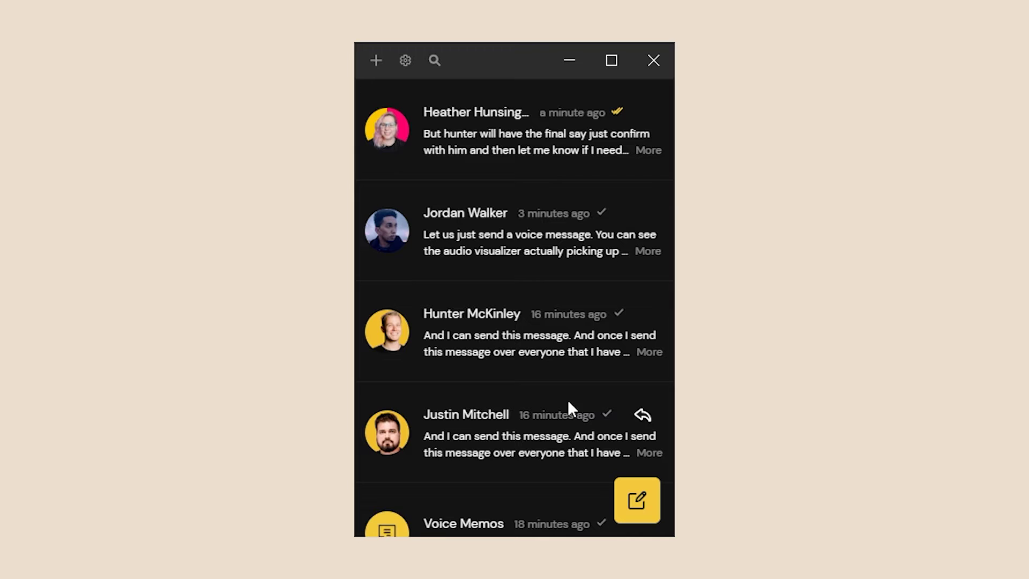
- Start recording a new voice message addressed to two selected teammates
{"action": "left_click", "coordinate": [636, 502]}
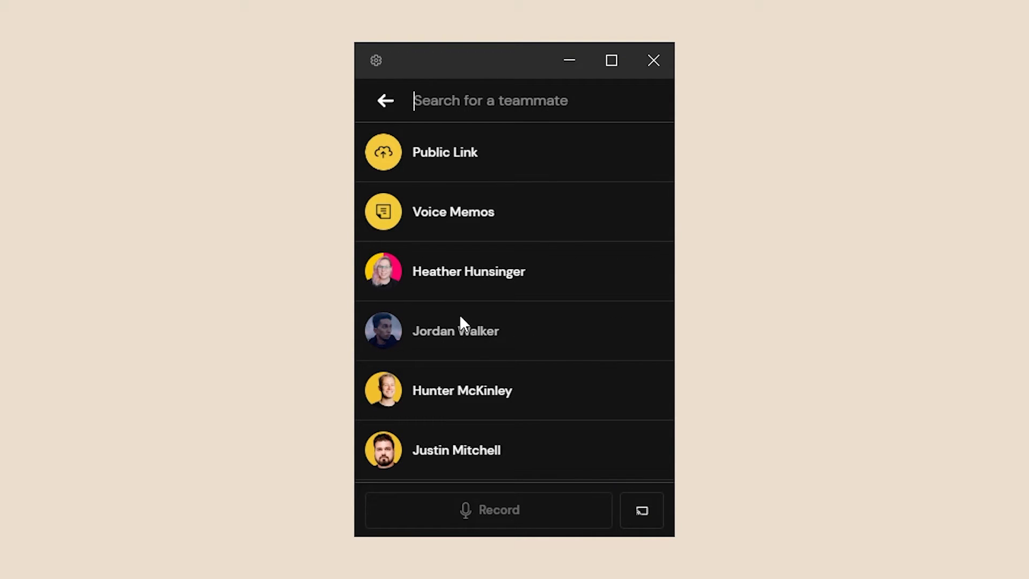
{"action": "scroll", "coordinate": [458, 314], "scroll_direction": "down", "scroll_amount": 6}
{"action": "scroll", "coordinate": [461, 314], "scroll_direction": "up", "scroll_amount": 5}
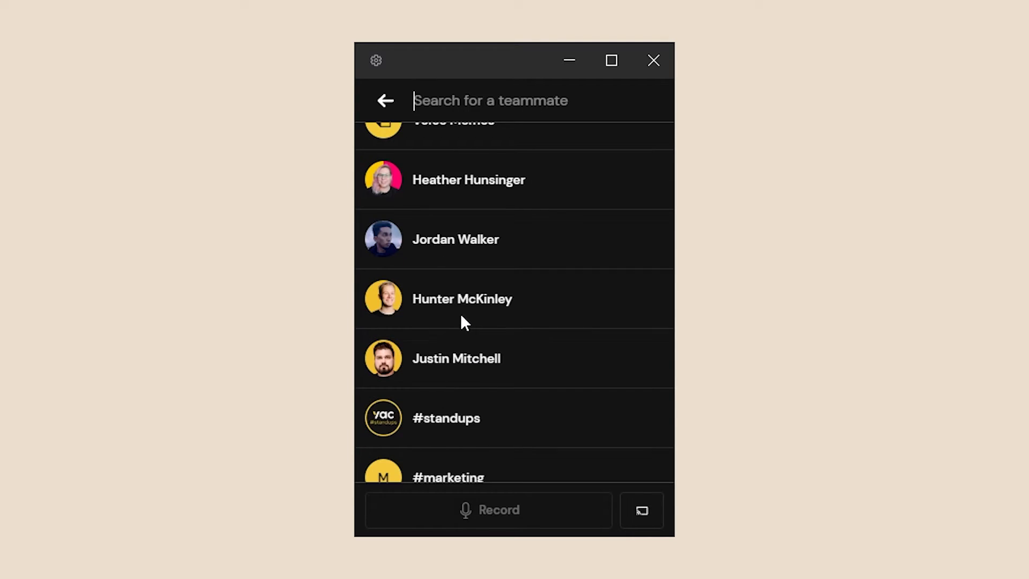
{"action": "left_click", "coordinate": [454, 366]}
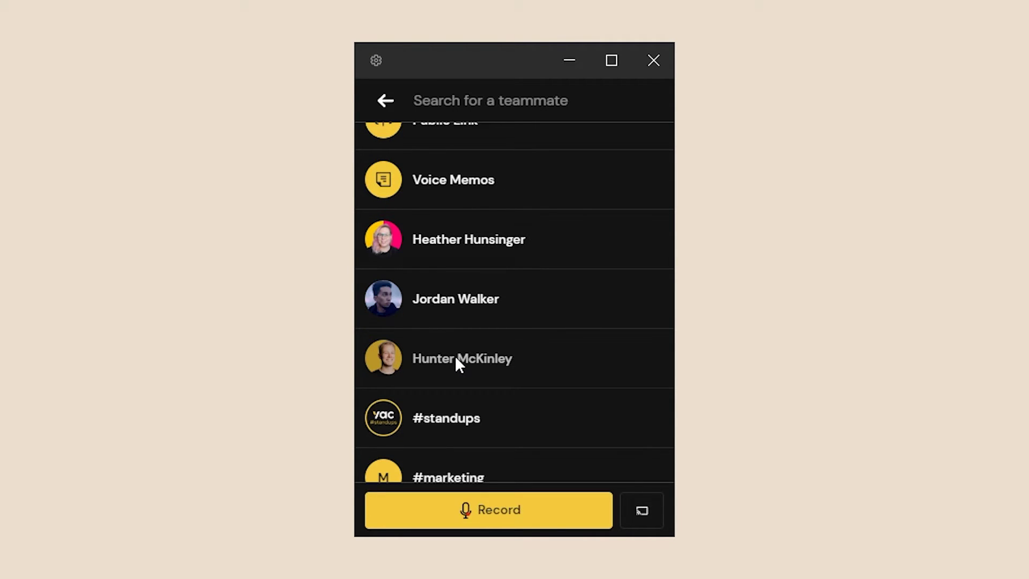
{"action": "scroll", "coordinate": [491, 278], "scroll_direction": "up", "scroll_amount": 2}
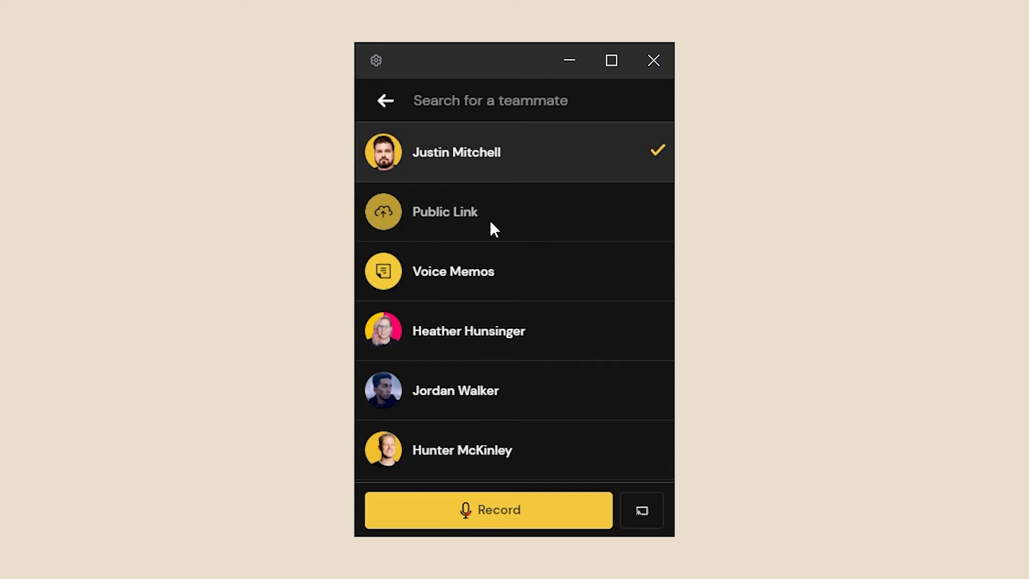
{"action": "left_click", "coordinate": [492, 341]}
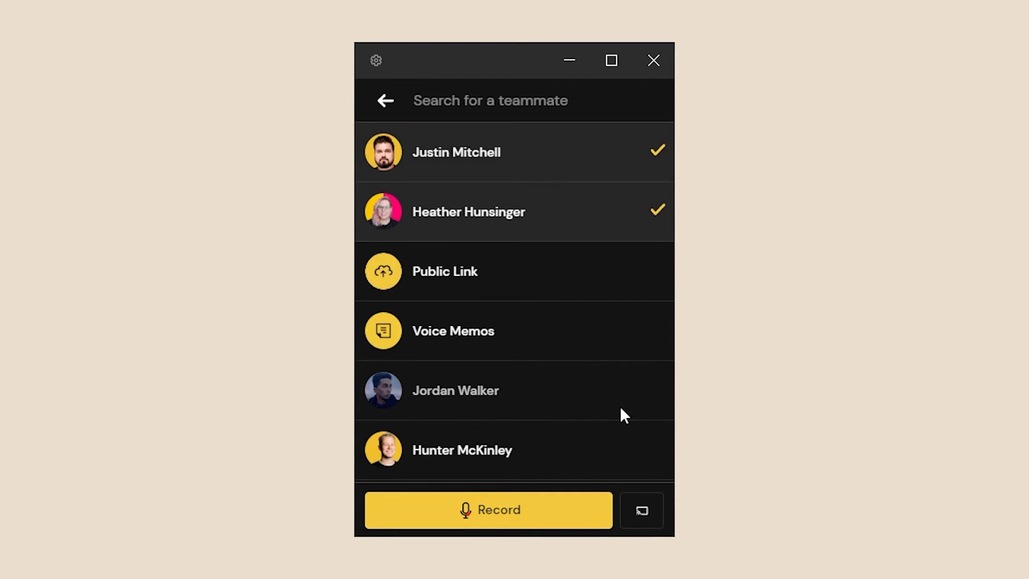
{"action": "left_click", "coordinate": [502, 521]}
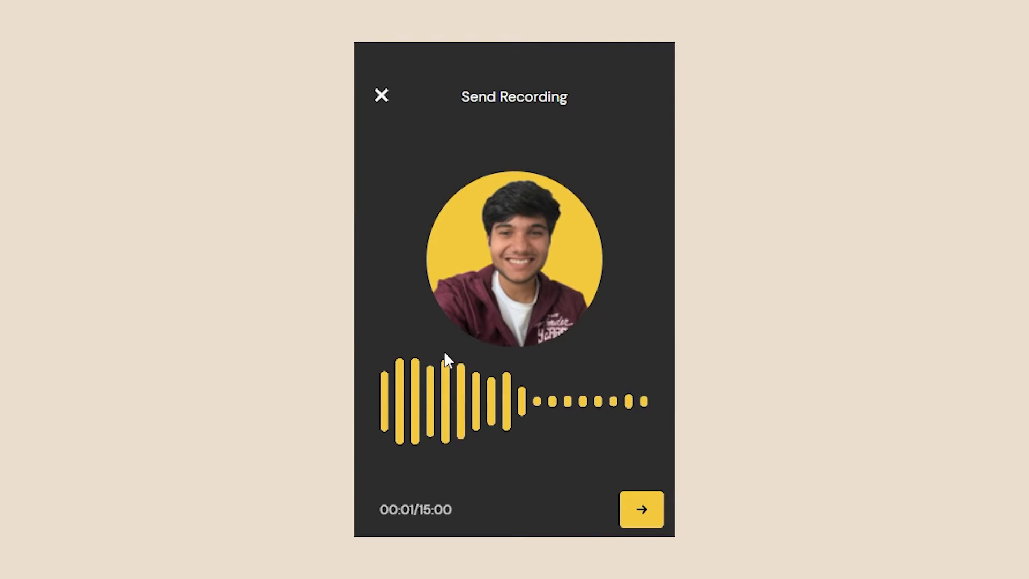
- Send the finished recording to both teammates
{"action": "left_click", "coordinate": [641, 509]}
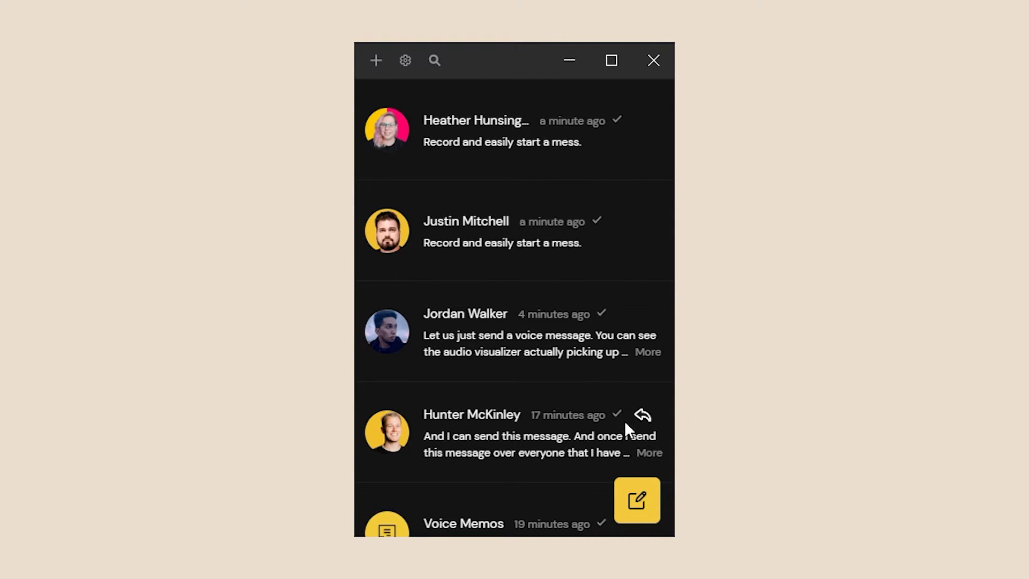
- Start a new group named 'test'
{"action": "left_click", "coordinate": [377, 59]}
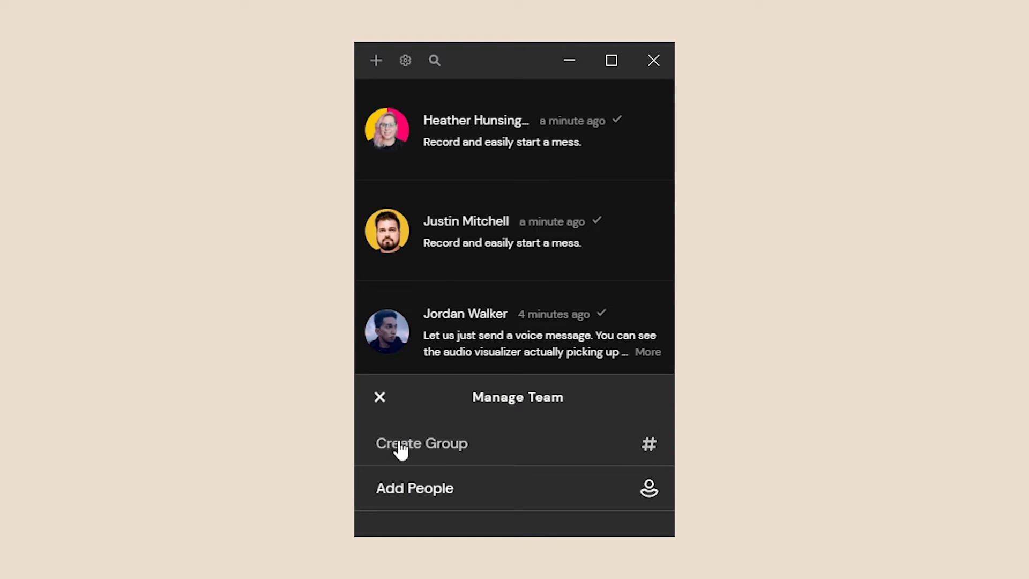
{"action": "left_click", "coordinate": [456, 446]}
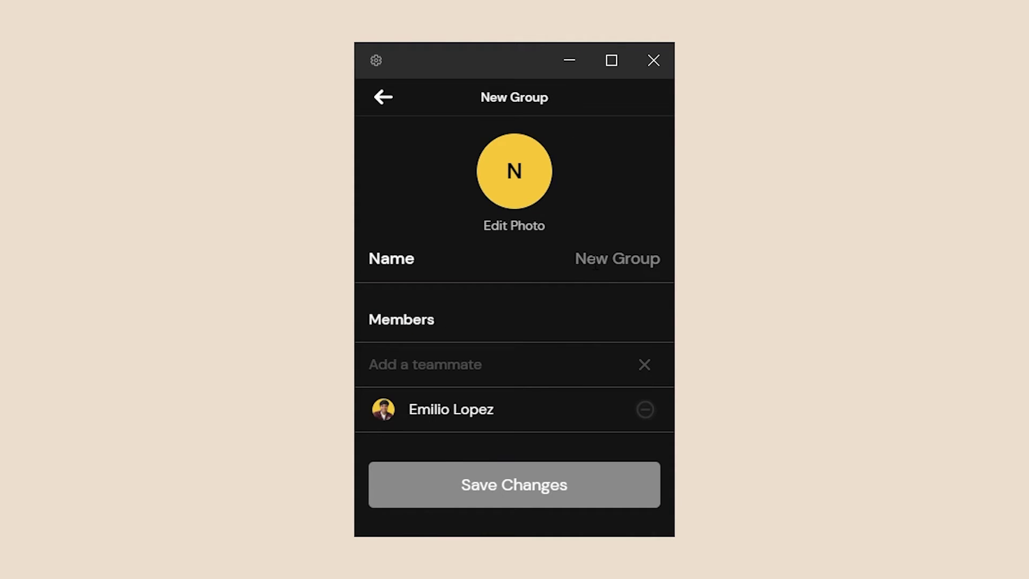
{"action": "type", "text": "test"}
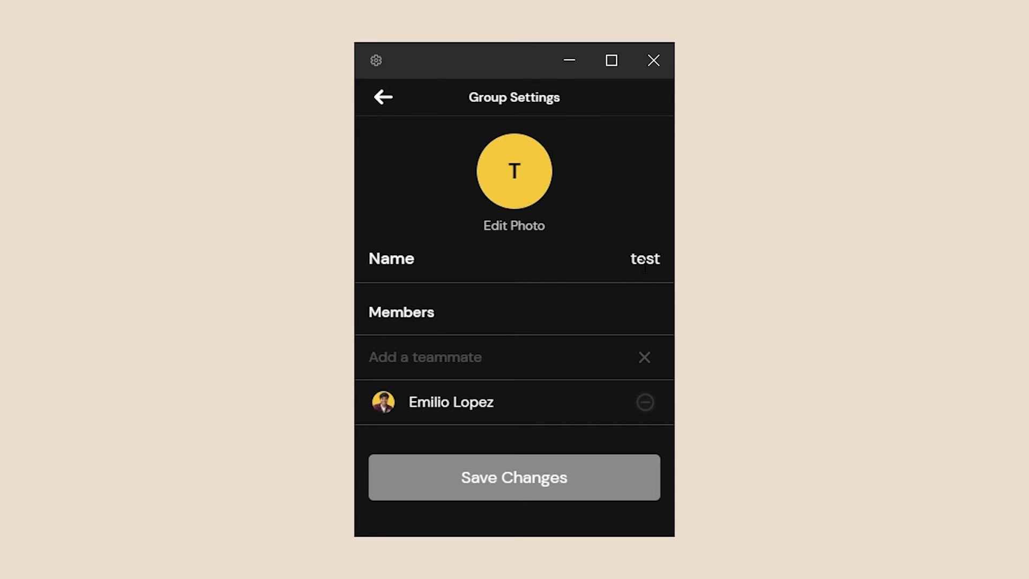
- Add two teammates to the group by search, then remove the first one added
{"action": "left_click", "coordinate": [432, 356]}
{"action": "type", "text": "heath"}
{"action": "left_click", "coordinate": [443, 404]}
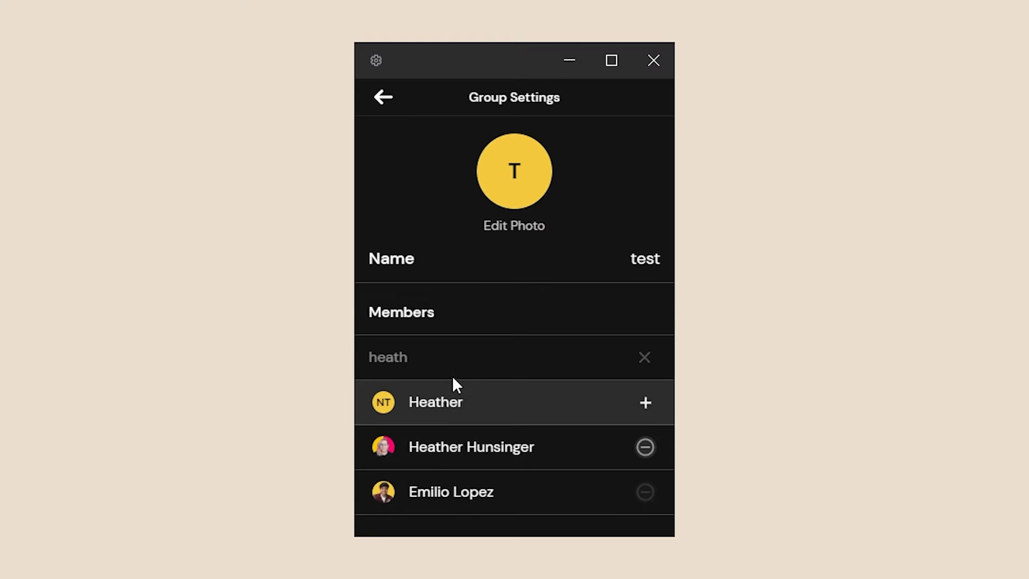
{"action": "double_click", "coordinate": [446, 358]}
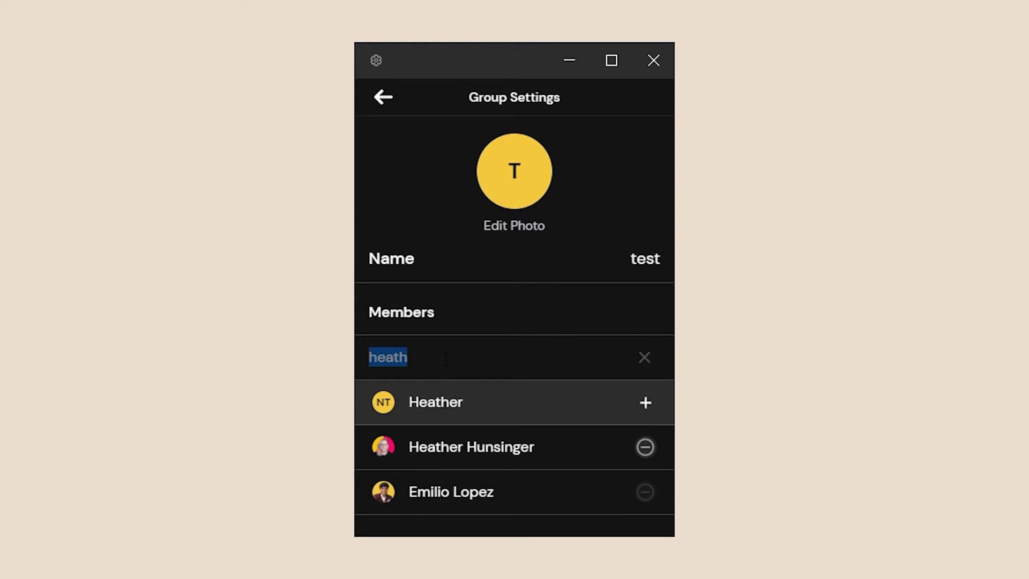
{"action": "type", "text": "justin"}
{"action": "left_click", "coordinate": [471, 401]}
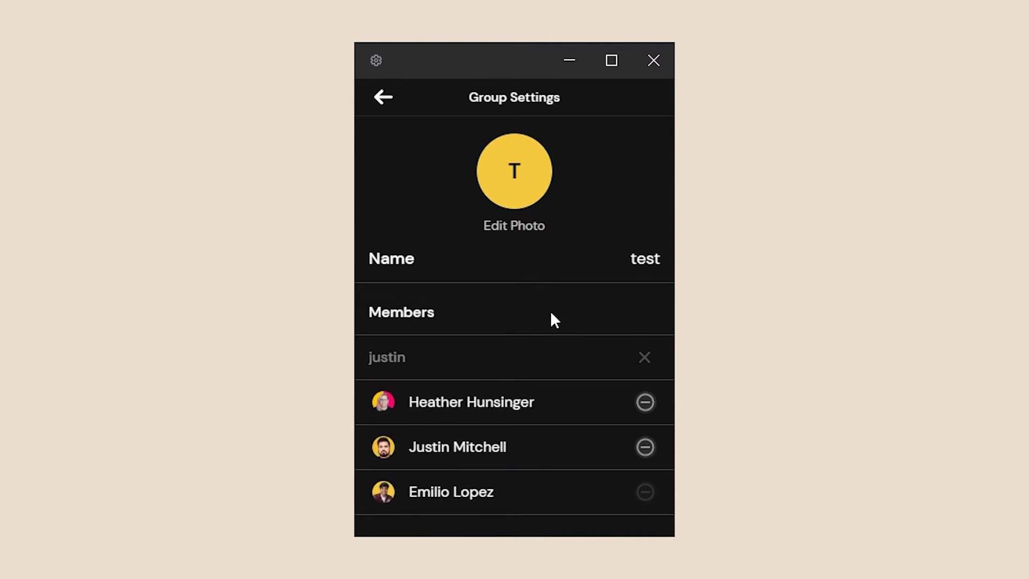
{"action": "scroll", "coordinate": [497, 434], "scroll_direction": "down", "scroll_amount": 2}
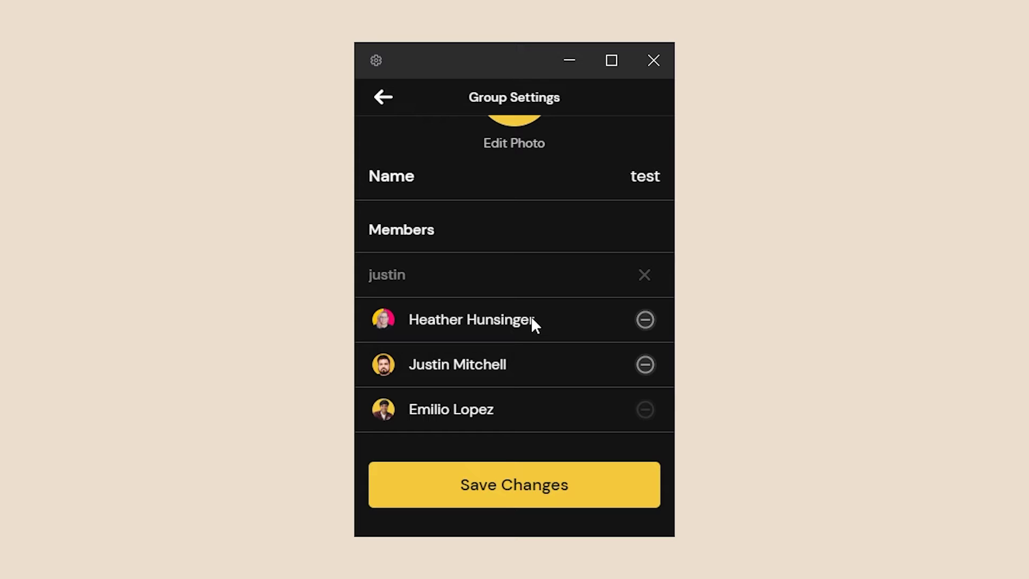
{"action": "left_click", "coordinate": [643, 320]}
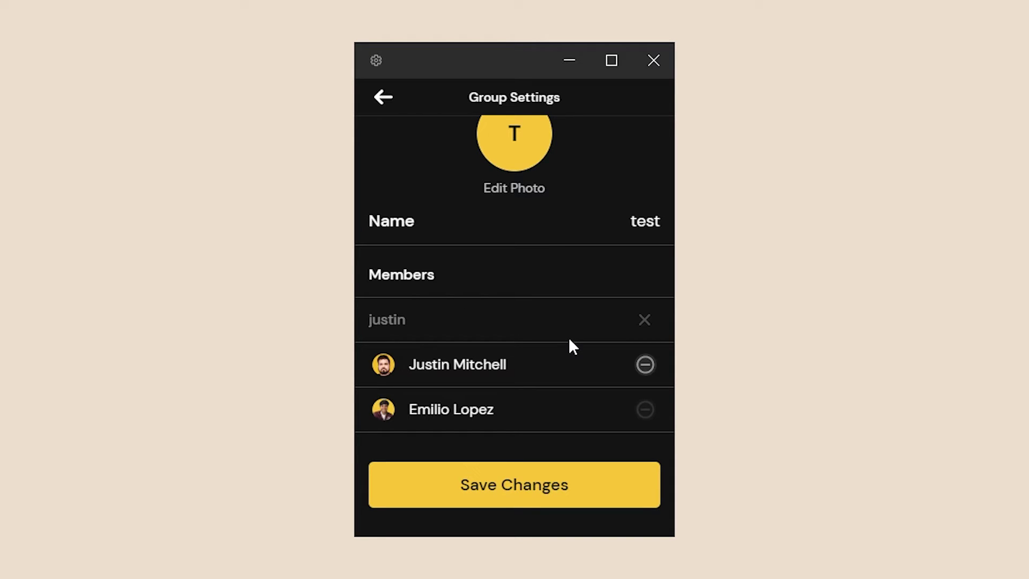
- Back out to the conversation list, view the Add Friends on Yac page, and return
{"action": "left_click", "coordinate": [390, 98]}
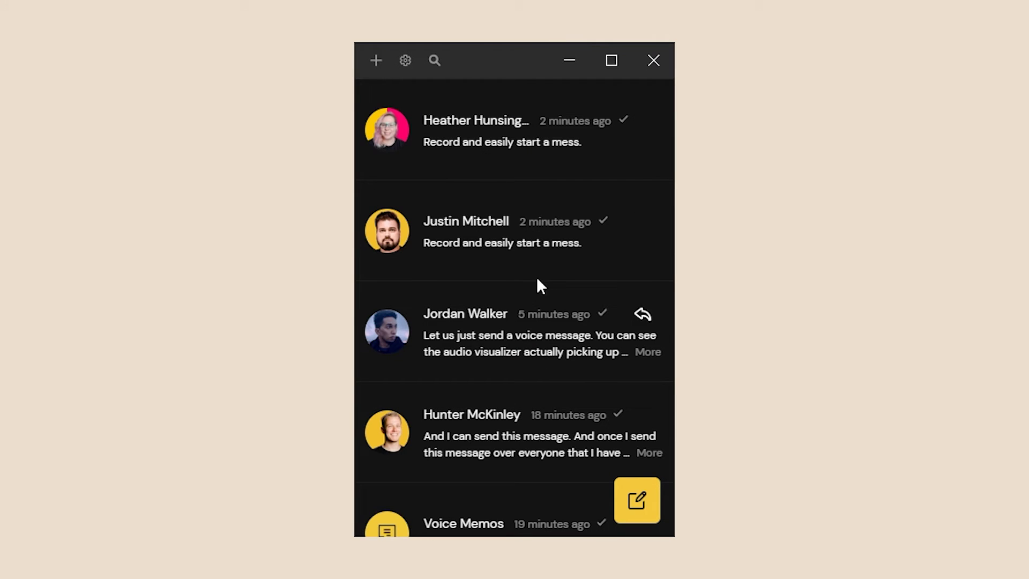
{"action": "left_click", "coordinate": [450, 244]}
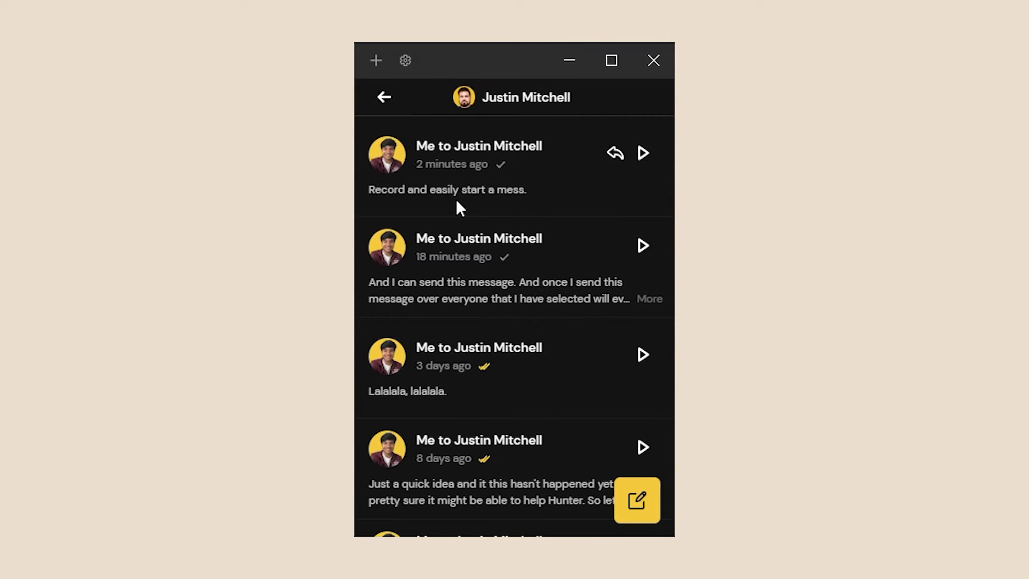
{"action": "left_click", "coordinate": [389, 95]}
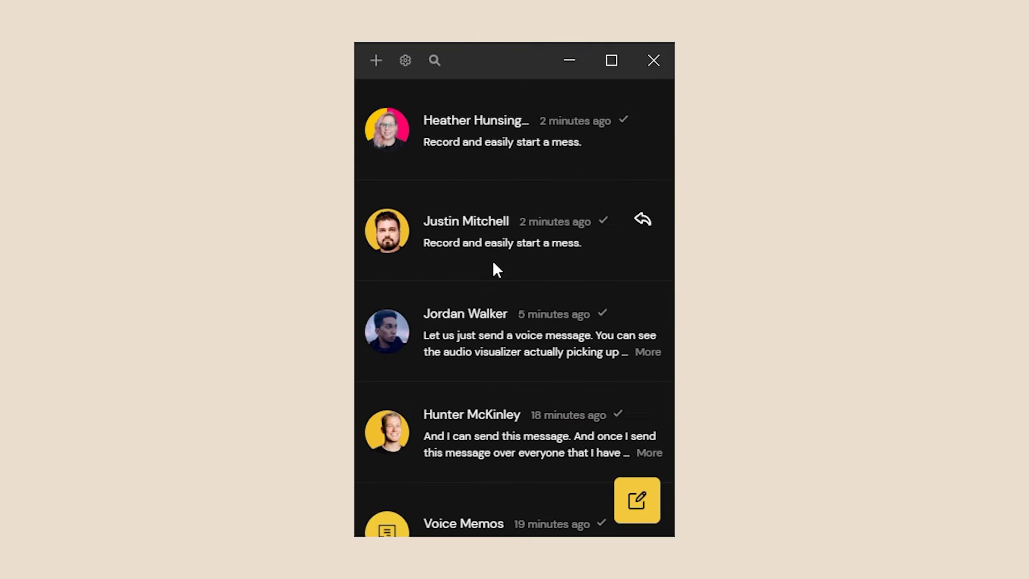
{"action": "left_click", "coordinate": [376, 61]}
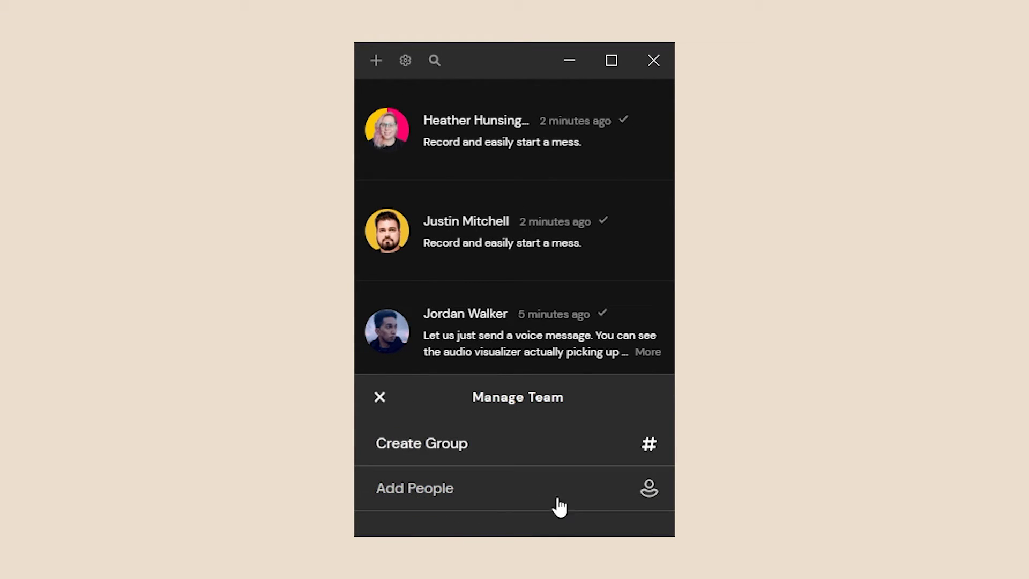
{"action": "left_click", "coordinate": [452, 498]}
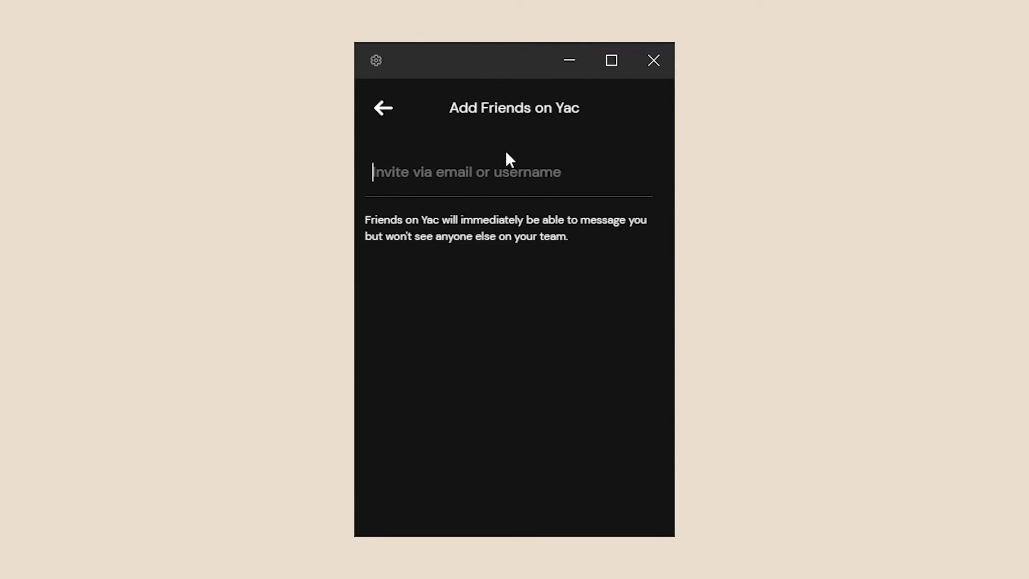
{"action": "left_click", "coordinate": [377, 108]}
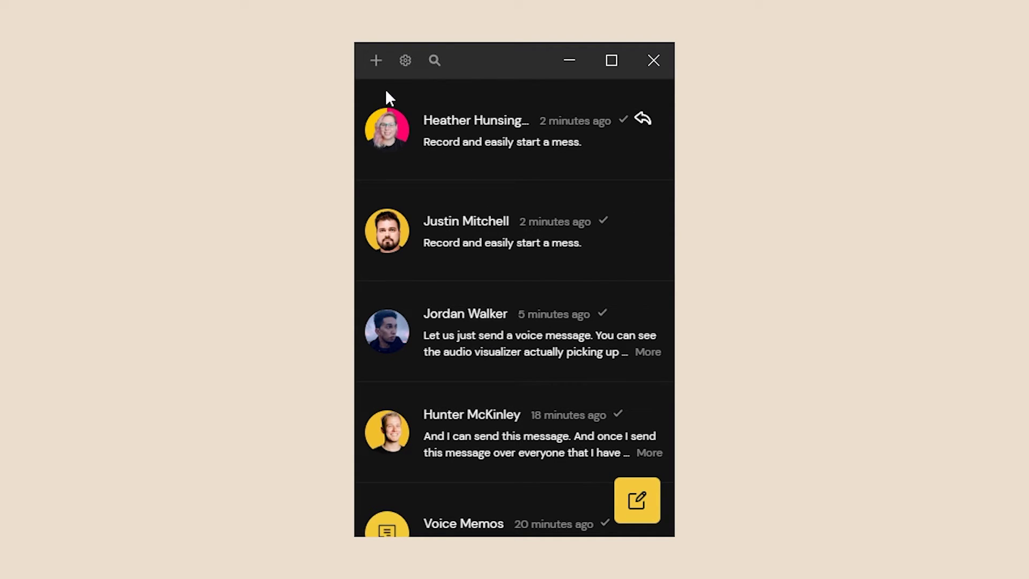
{"action": "left_click", "coordinate": [404, 62]}
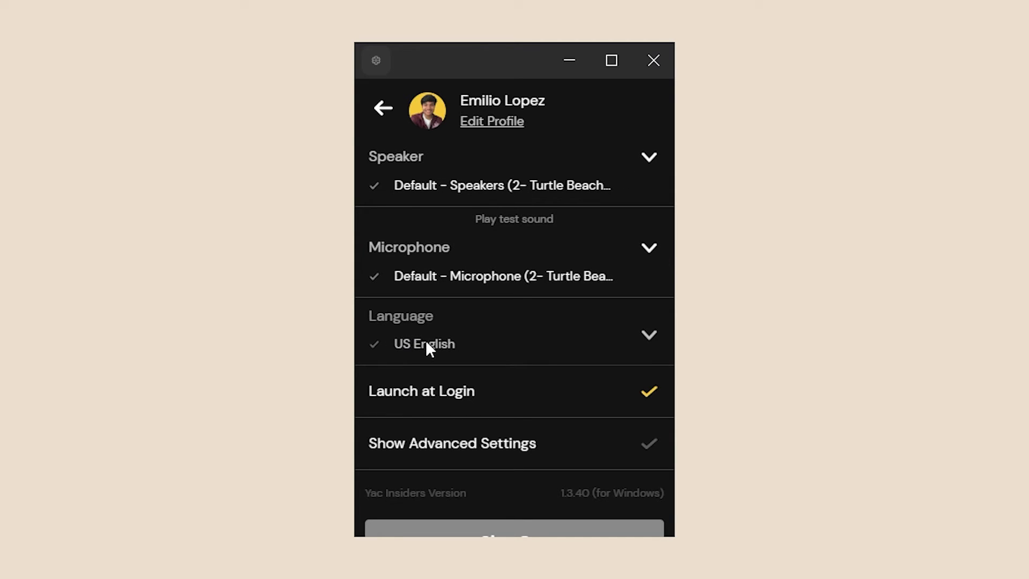
{"action": "left_click", "coordinate": [648, 338]}
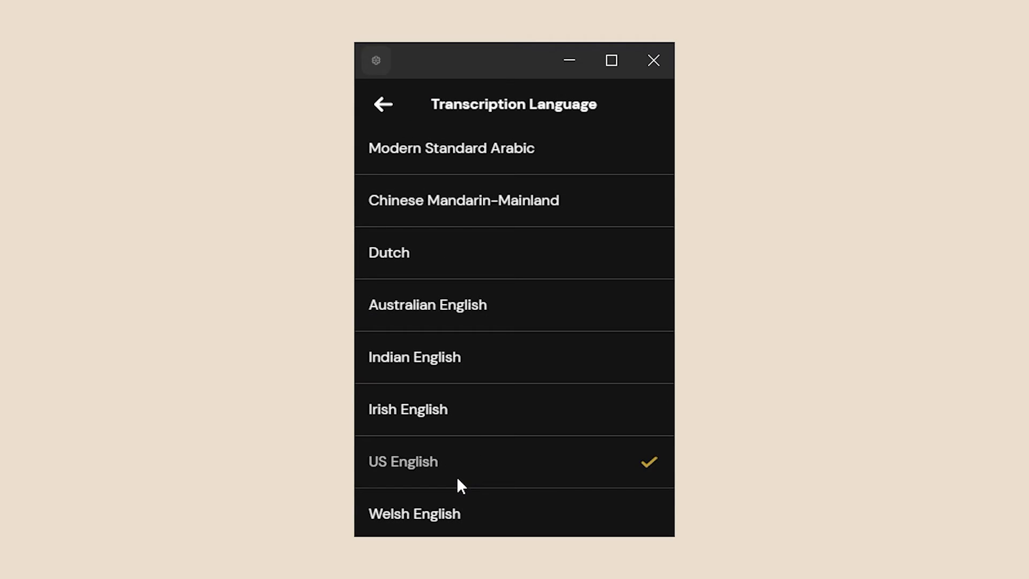
{"action": "scroll", "coordinate": [456, 482], "scroll_direction": "down", "scroll_amount": 5}
{"action": "scroll", "coordinate": [456, 482], "scroll_direction": "up", "scroll_amount": 5}
{"action": "left_click", "coordinate": [383, 106]}
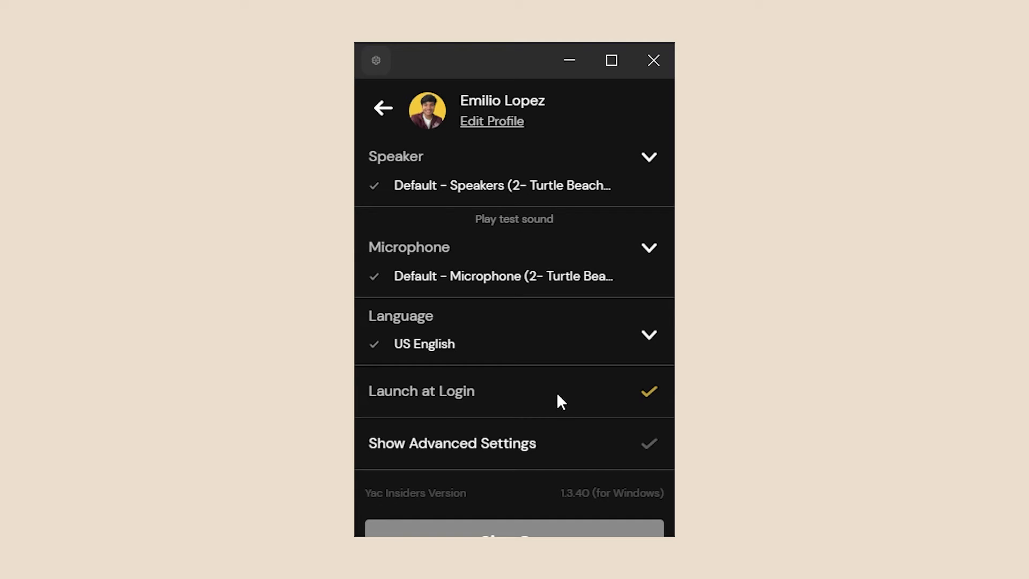
{"action": "left_click", "coordinate": [651, 449]}
{"action": "scroll", "coordinate": [536, 455], "scroll_direction": "down", "scroll_amount": 5}
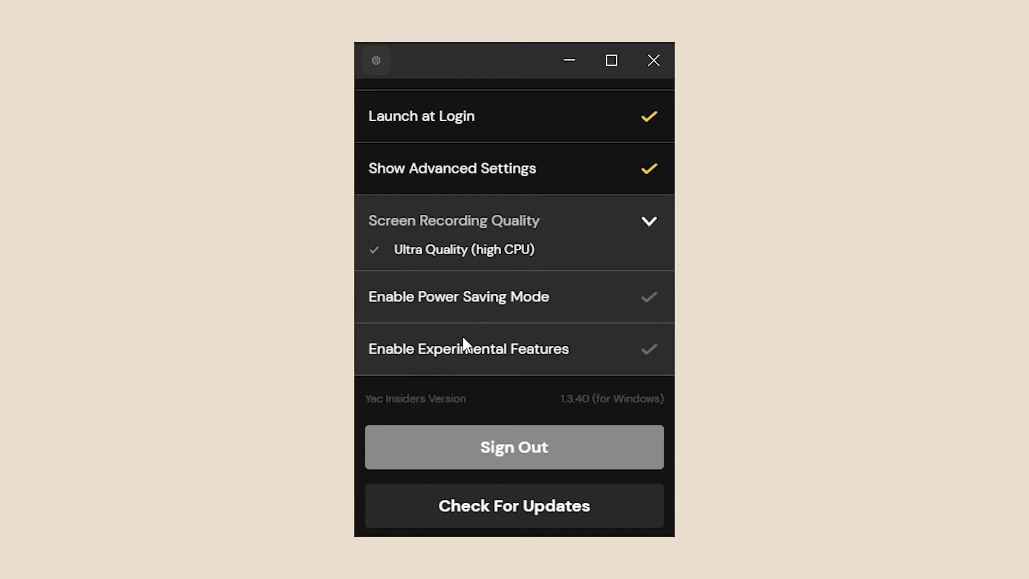
{"action": "left_click", "coordinate": [455, 161]}
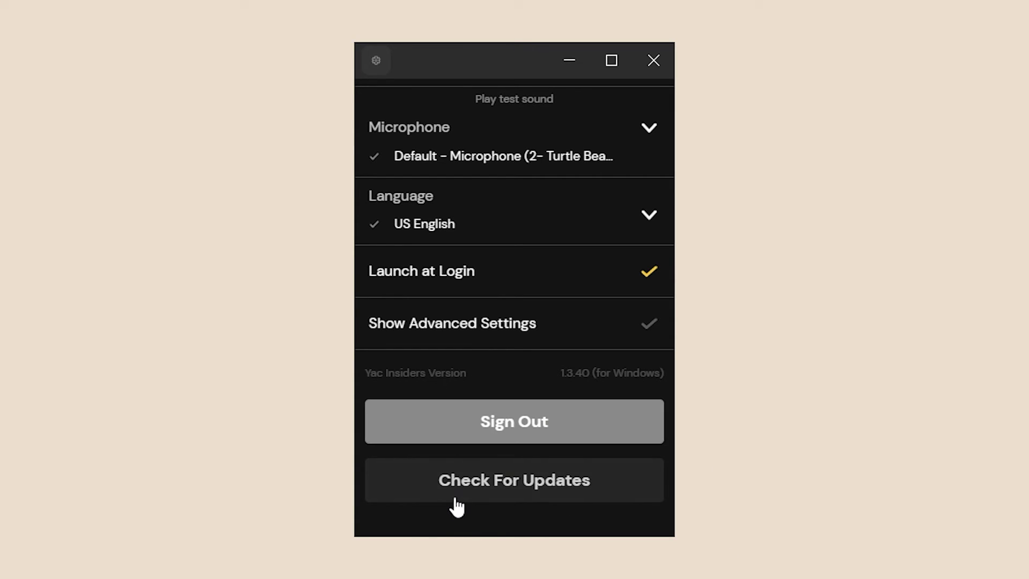
{"action": "left_click", "coordinate": [502, 499]}
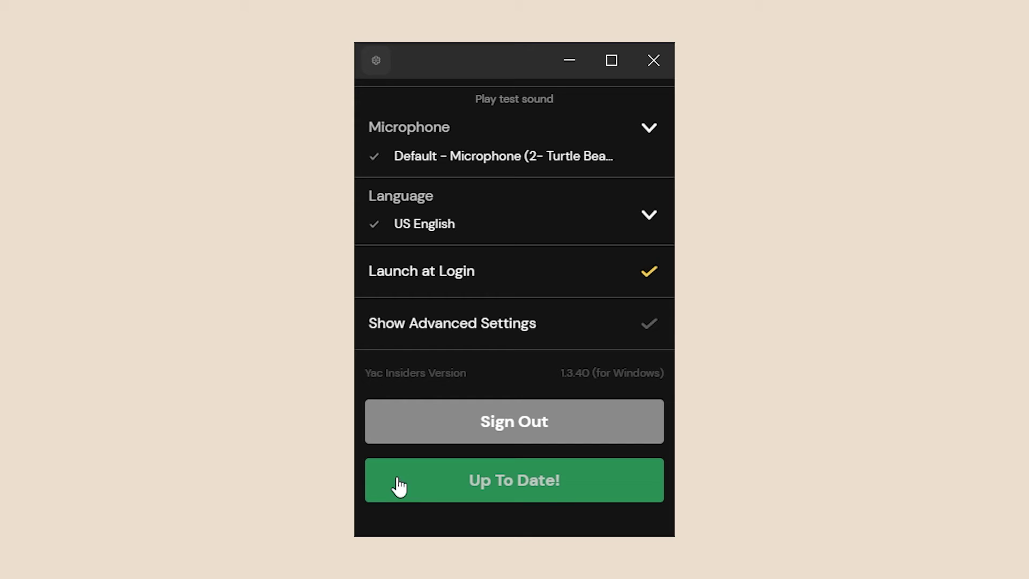
{"action": "scroll", "coordinate": [499, 449], "scroll_direction": "up", "scroll_amount": 3}
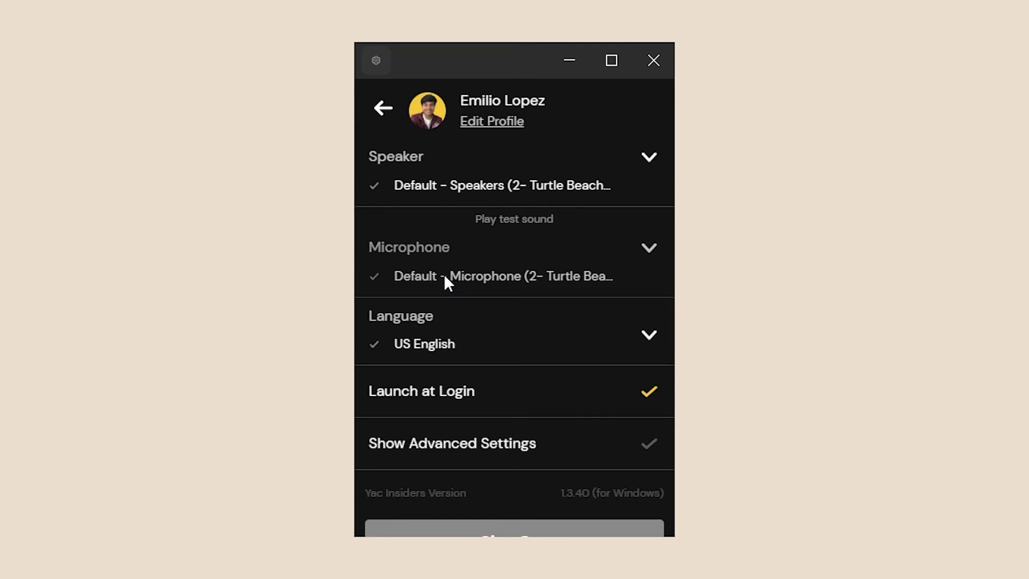
{"action": "left_click", "coordinate": [382, 109]}
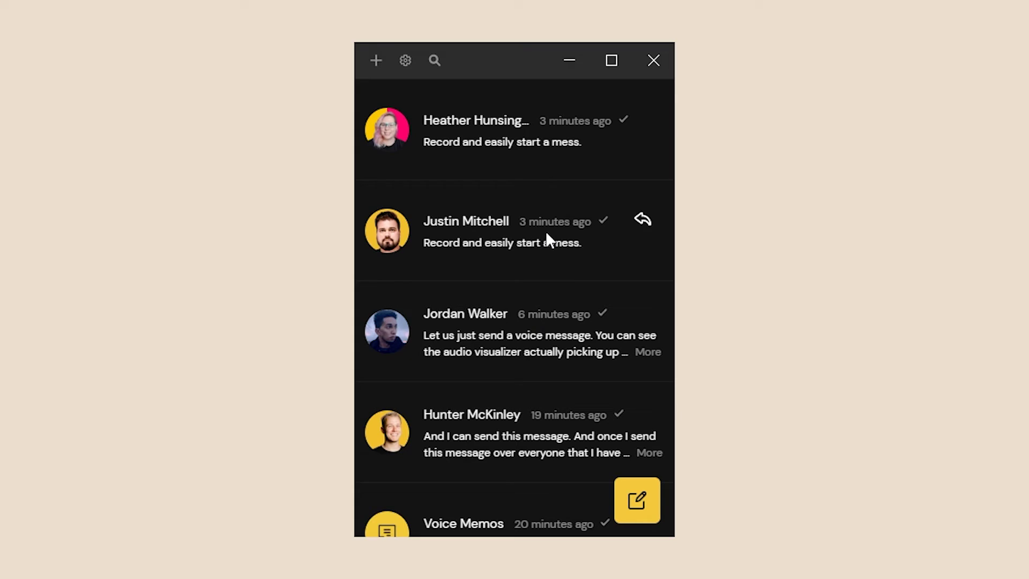
- Send a new recording as a Public Link, copying its link
{"action": "left_click", "coordinate": [640, 517]}
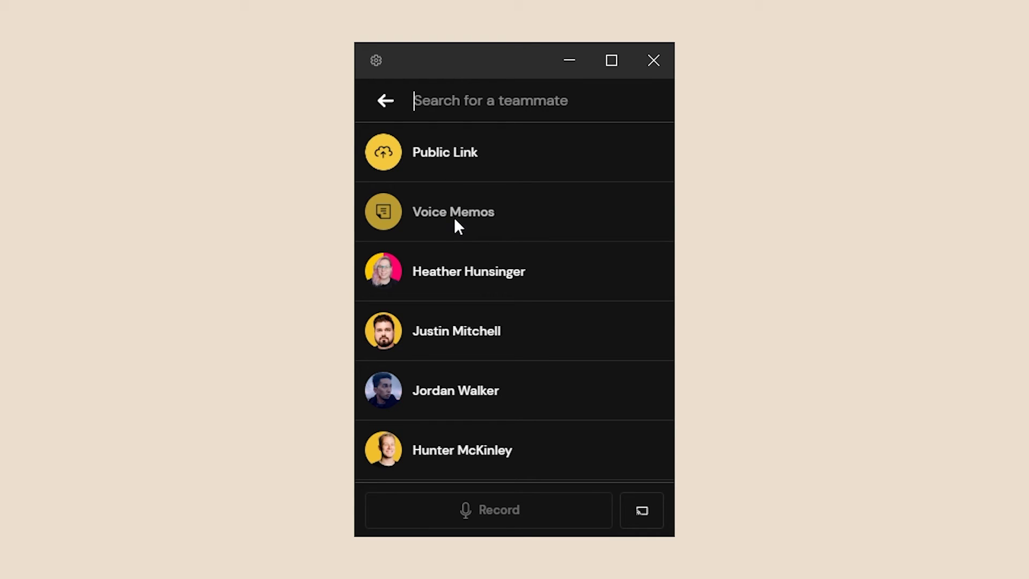
{"action": "left_click", "coordinate": [432, 152]}
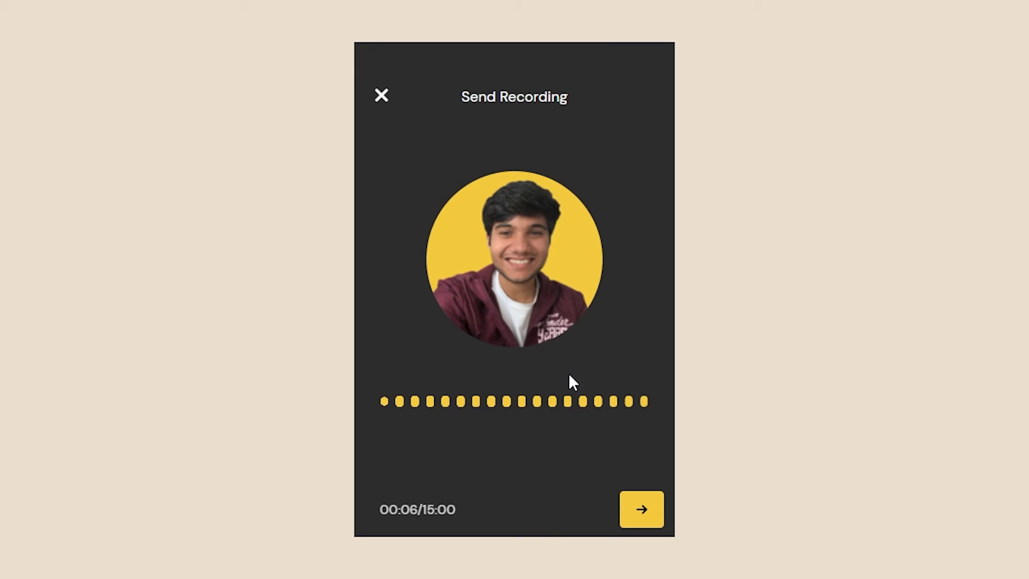
{"action": "left_click", "coordinate": [642, 510]}
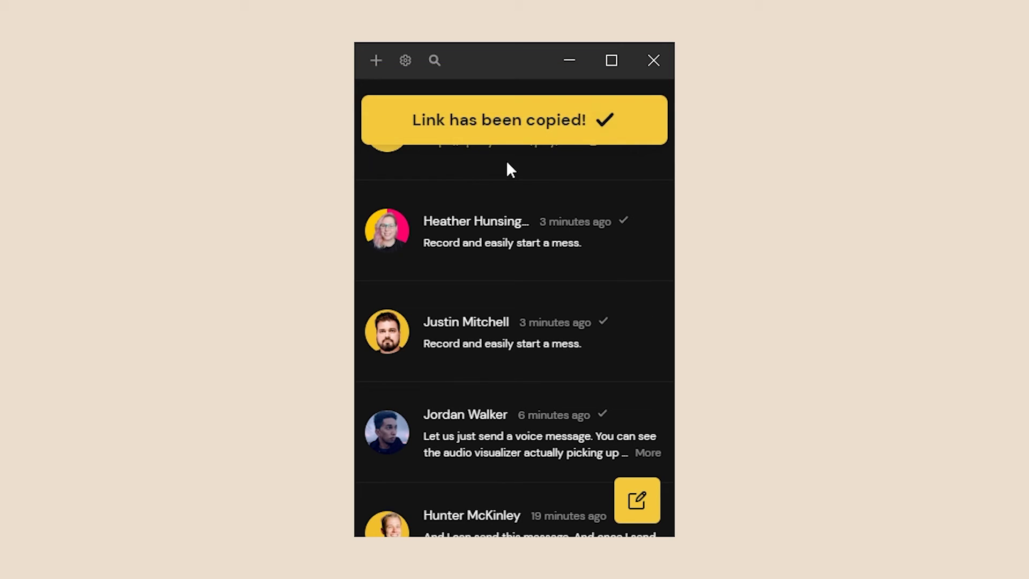
- Record and send a new voice message to Voice Memos
{"action": "left_click", "coordinate": [639, 506]}
{"action": "left_click", "coordinate": [481, 230]}
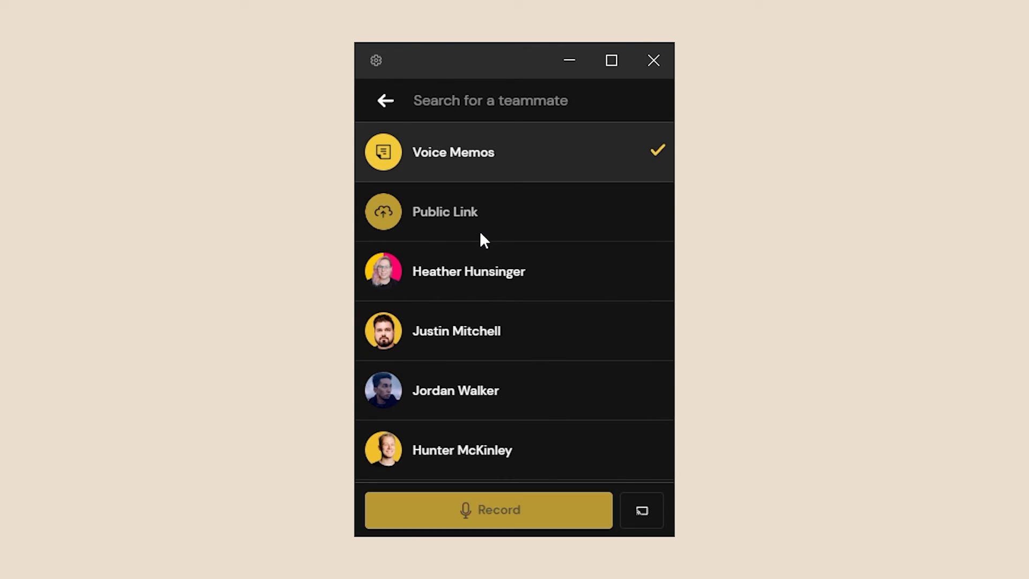
{"action": "left_click", "coordinate": [485, 516]}
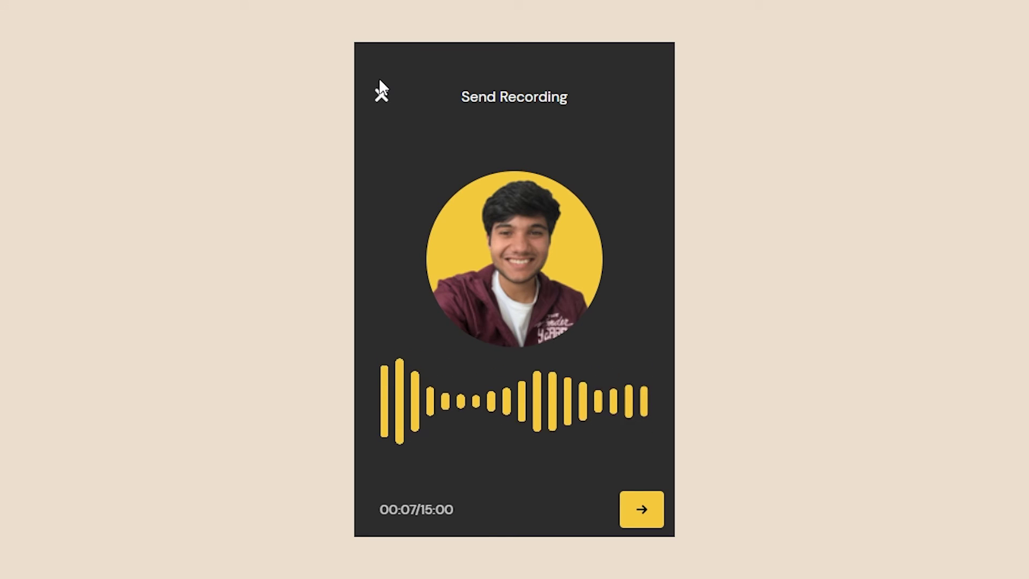
{"action": "left_click", "coordinate": [655, 523]}
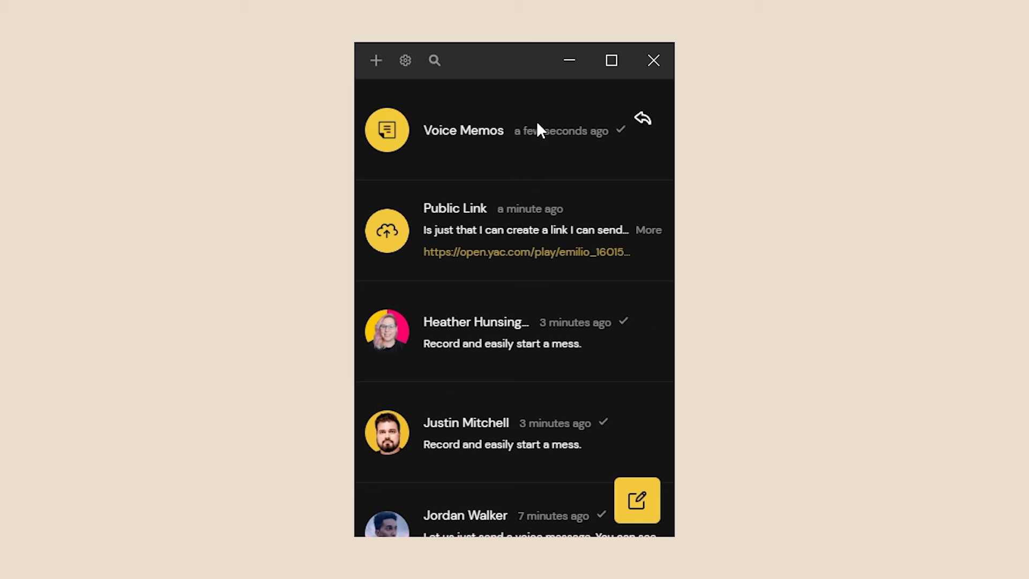
{"action": "left_click", "coordinate": [622, 516]}
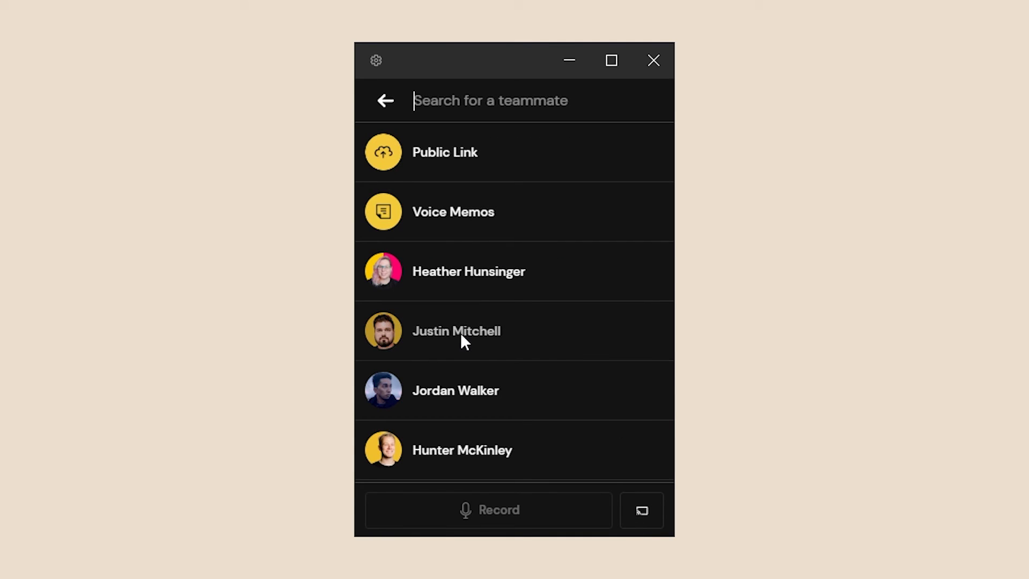
- Address the new message to a teammate with screen share enabled, opening Screen Recording Settings
{"action": "left_click", "coordinate": [420, 322]}
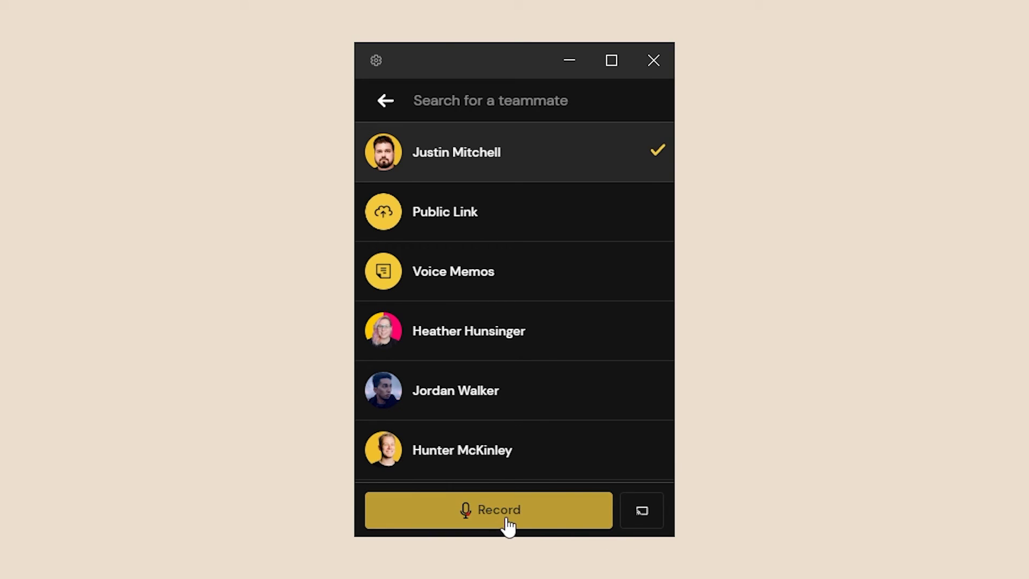
{"action": "left_click", "coordinate": [638, 523]}
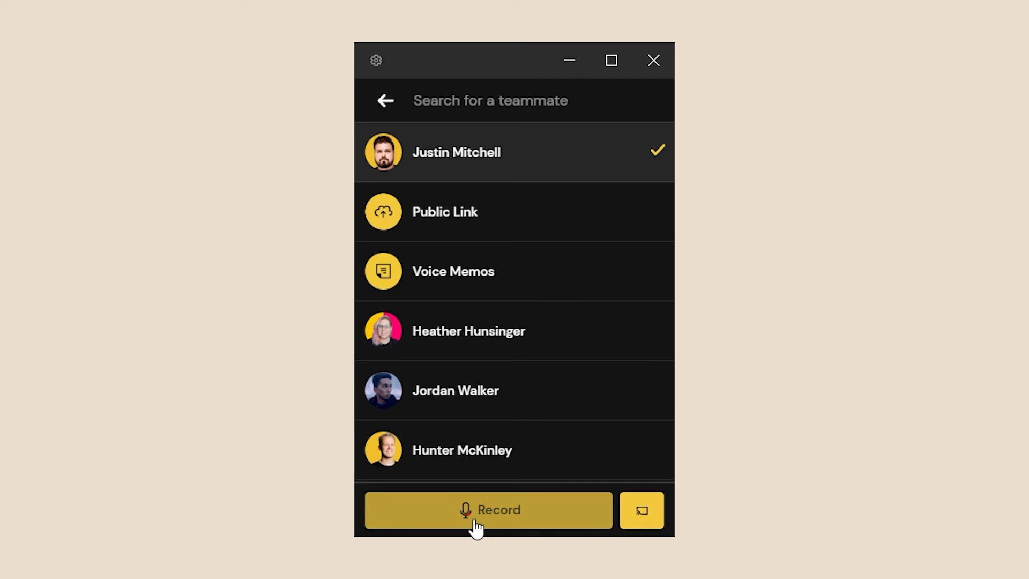
{"action": "left_click", "coordinate": [475, 524]}
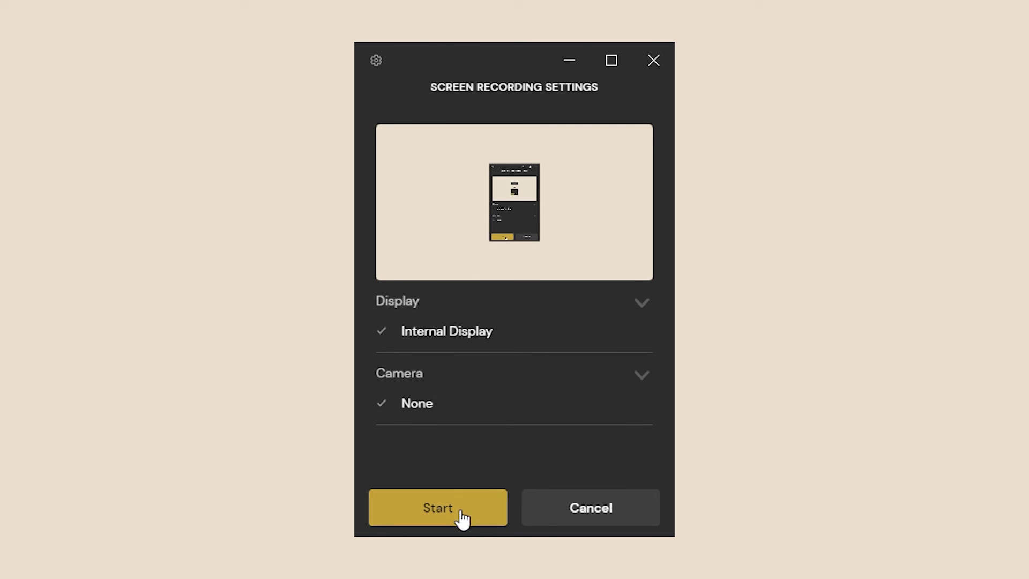
- Start the screen recording, circle and mark the light bulb in red, then clear the drawings
{"action": "left_click", "coordinate": [470, 472]}
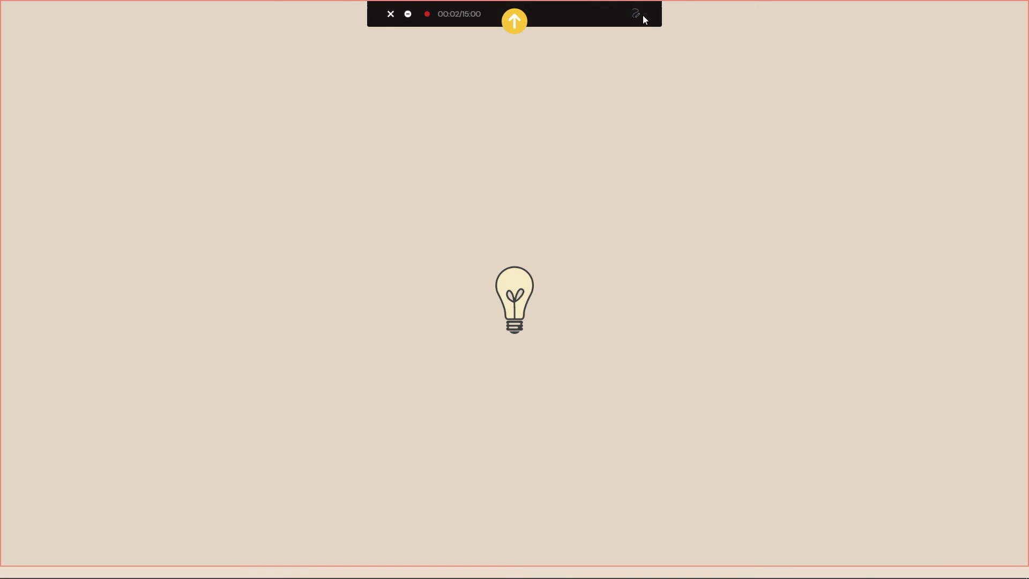
{"action": "left_click", "coordinate": [638, 14]}
{"action": "mouse_move", "coordinate": [488, 132]}
{"action": "left_mouse_down"}
{"action": "mouse_move", "coordinate": [535, 92]}
{"action": "mouse_move", "coordinate": [509, 99]}
{"action": "left_mouse_up"}
{"action": "left_click_drag", "start_coordinate": [552, 176], "coordinate": [524, 255]}
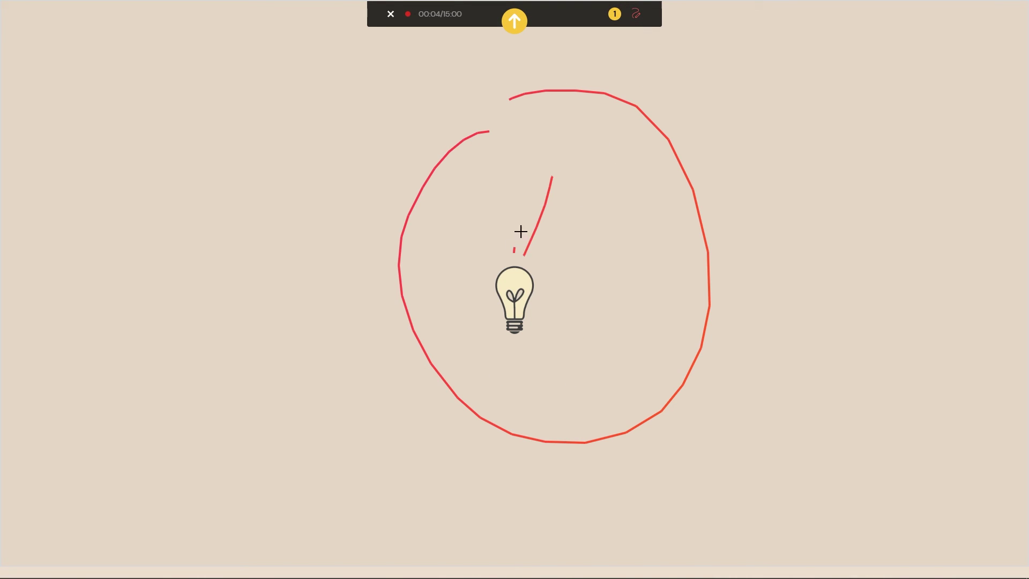
{"action": "left_click_drag", "start_coordinate": [530, 201], "coordinate": [513, 252]}
{"action": "left_click_drag", "start_coordinate": [527, 249], "coordinate": [568, 237]}
{"action": "left_click", "coordinate": [636, 14]}
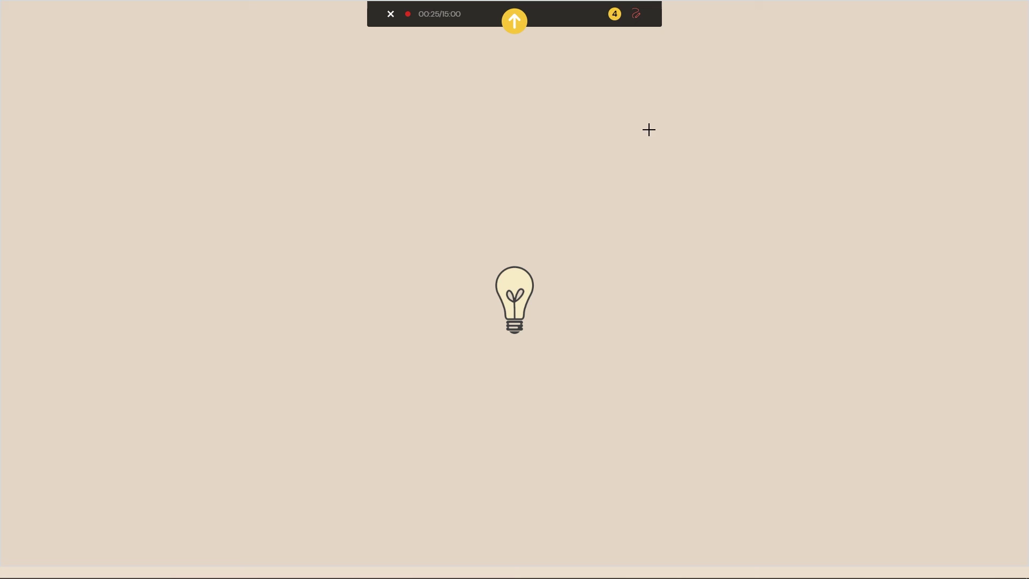
- Draw a thick red line right of the bulb and a thinner one left of it
{"action": "left_click_drag", "start_coordinate": [648, 129], "coordinate": [667, 311]}
{"action": "left_click", "coordinate": [614, 14]}
{"action": "left_click_drag", "start_coordinate": [351, 220], "coordinate": [355, 342]}
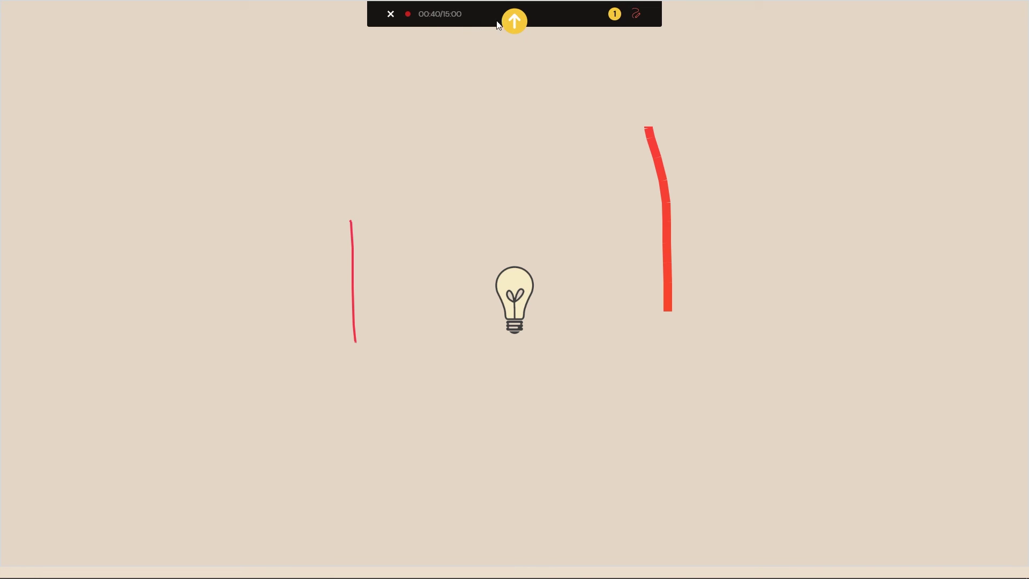
{"action": "left_click", "coordinate": [391, 16]}
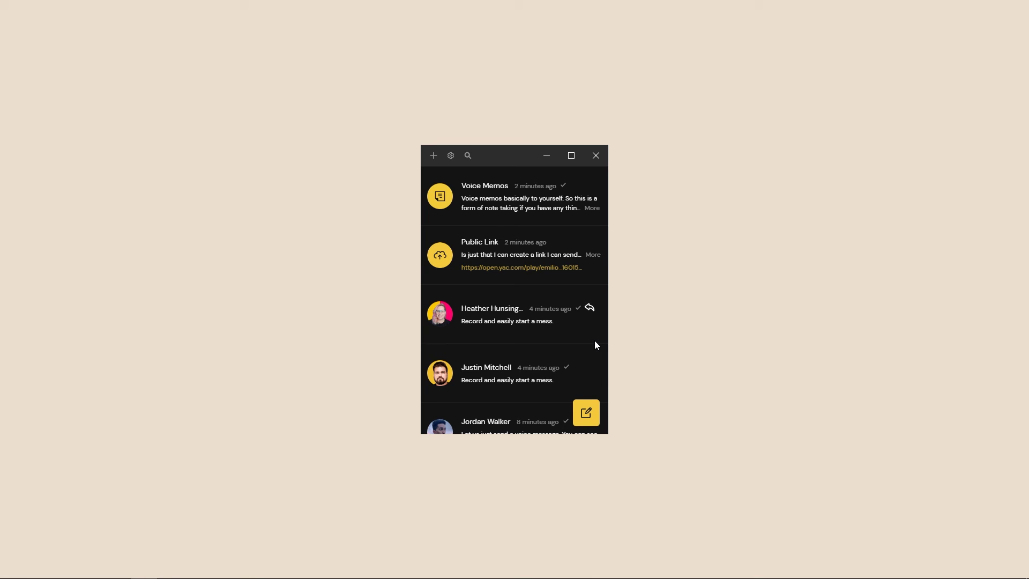